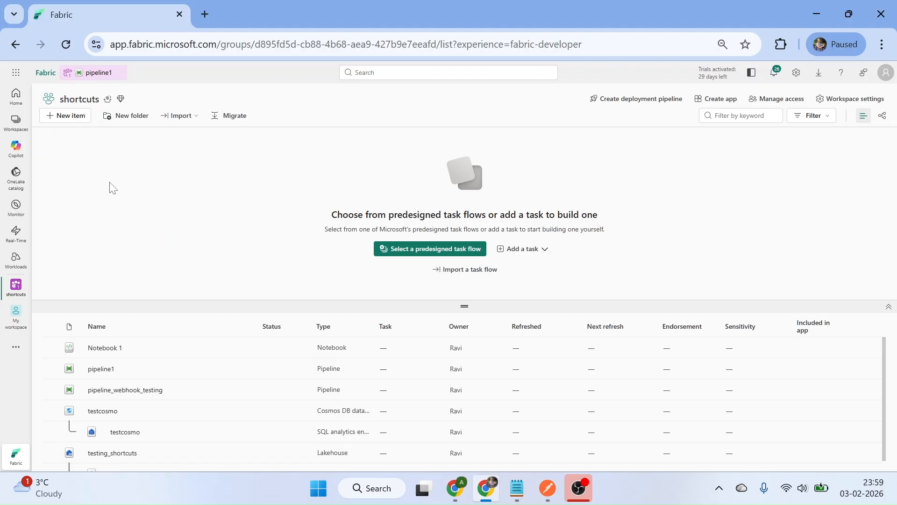
# - Create a new pipeline named pipeline_webhook_test in the shortcuts workspace
pyautogui.click(79, 121)
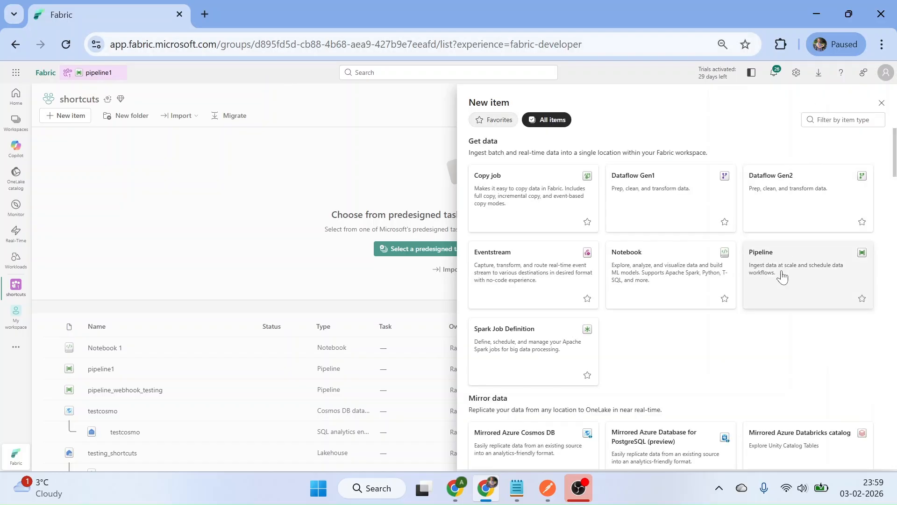
pyautogui.click(783, 277)
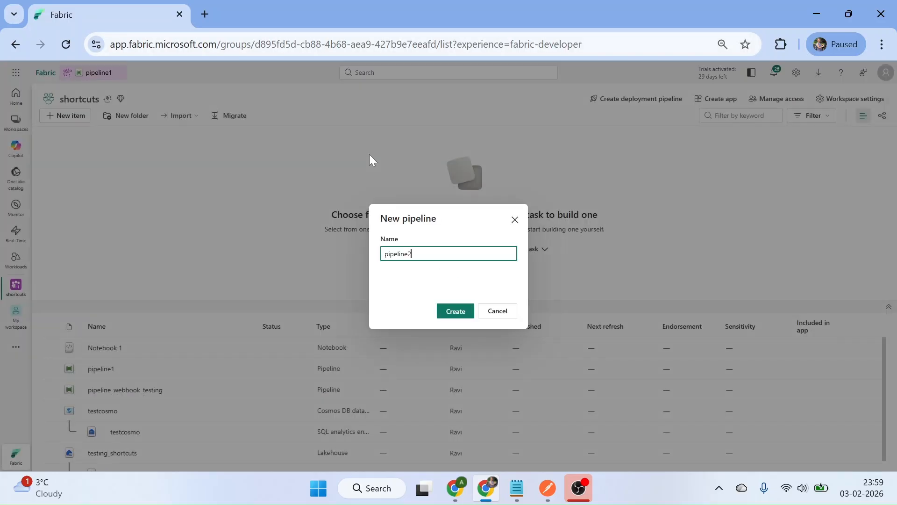
pyautogui.hotkey('ctrl', 'a')
pyautogui.write('pi')
pyautogui.click(455, 310)
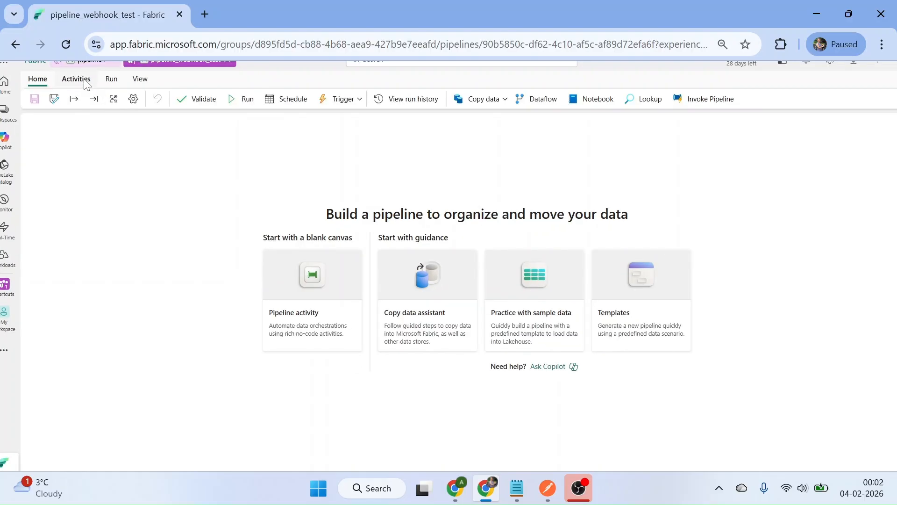
# - Find the WebHook activity, add it to the pipeline canvas and move it slightly up and to the right
pyautogui.click(76, 79)
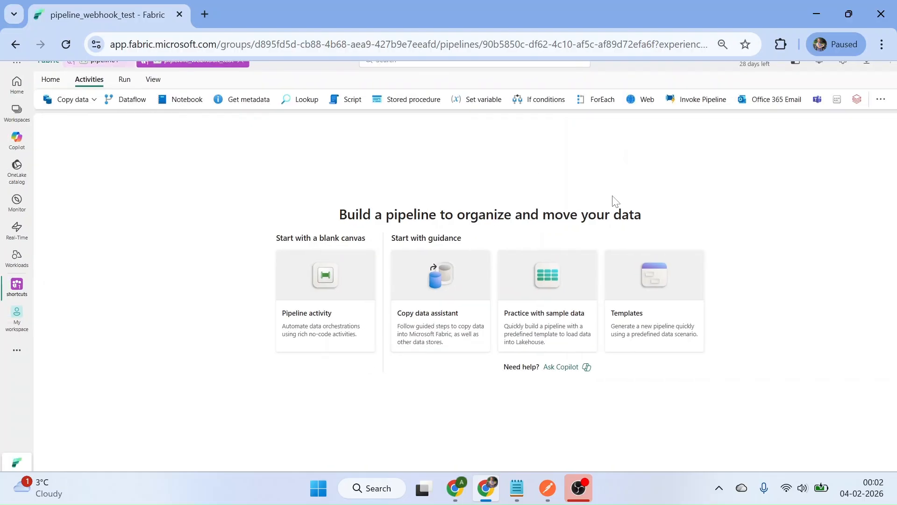
pyautogui.click(832, 111)
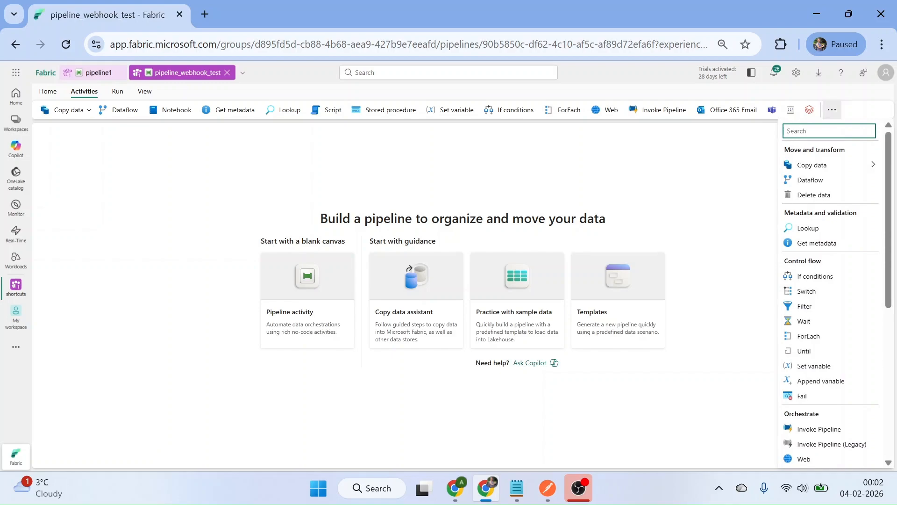
pyautogui.write('webh')
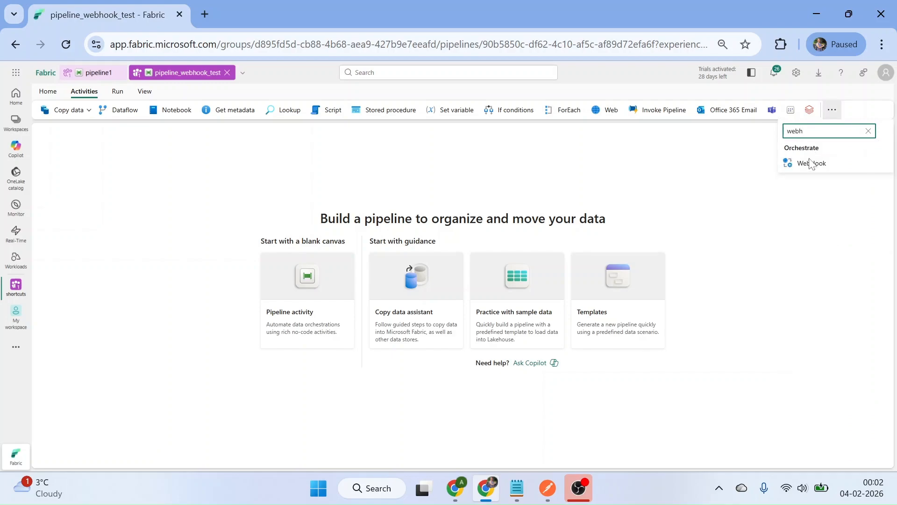
pyautogui.click(812, 163)
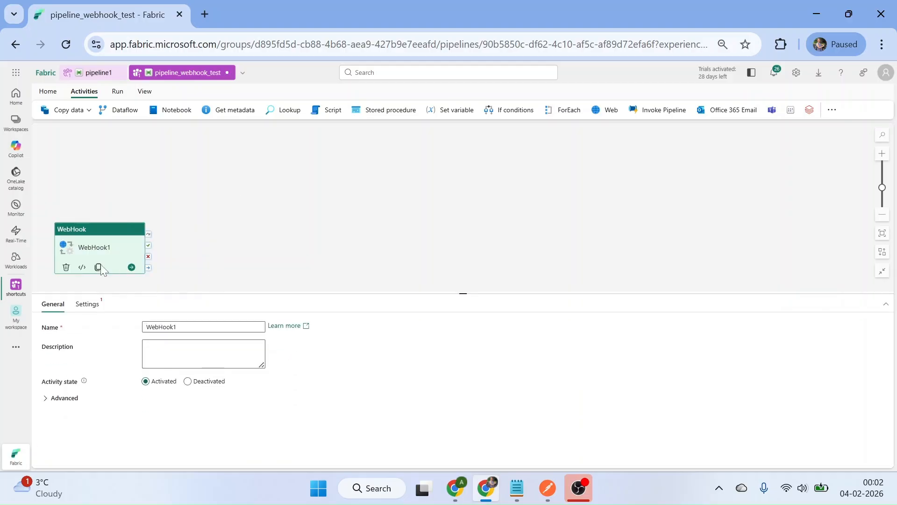
pyautogui.moveTo(104, 230); pyautogui.dragTo(138, 204)
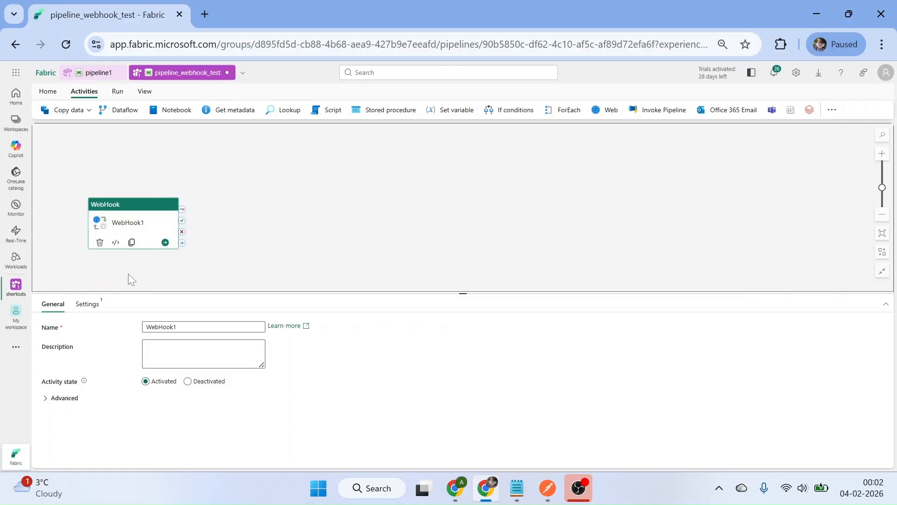
# - Start a new Web v2 connection from the connection setting of the WebHook1 activity
pyautogui.click(88, 308)
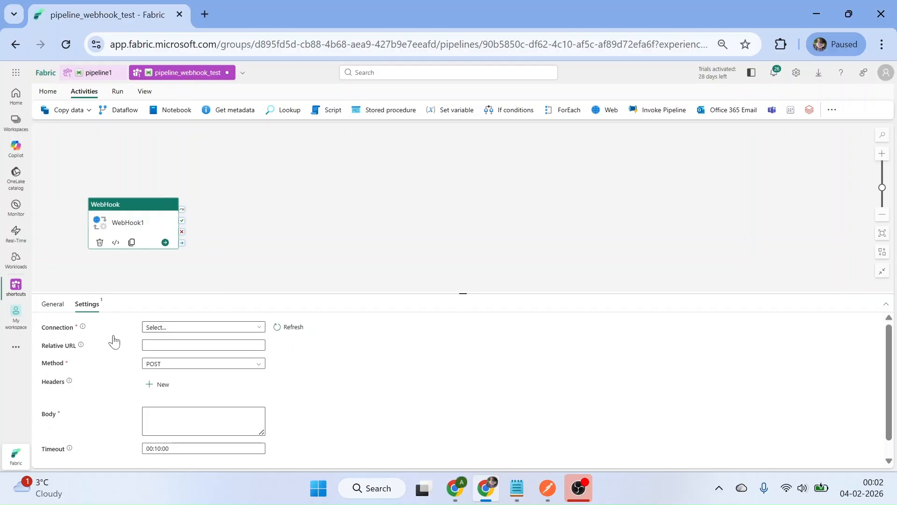
pyautogui.scroll(2, 73, 340)
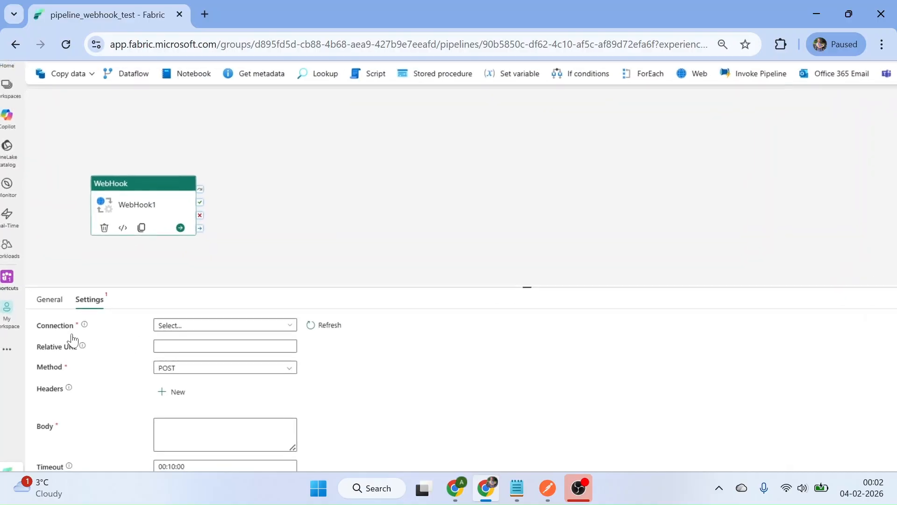
pyautogui.scroll(-2, 72, 340)
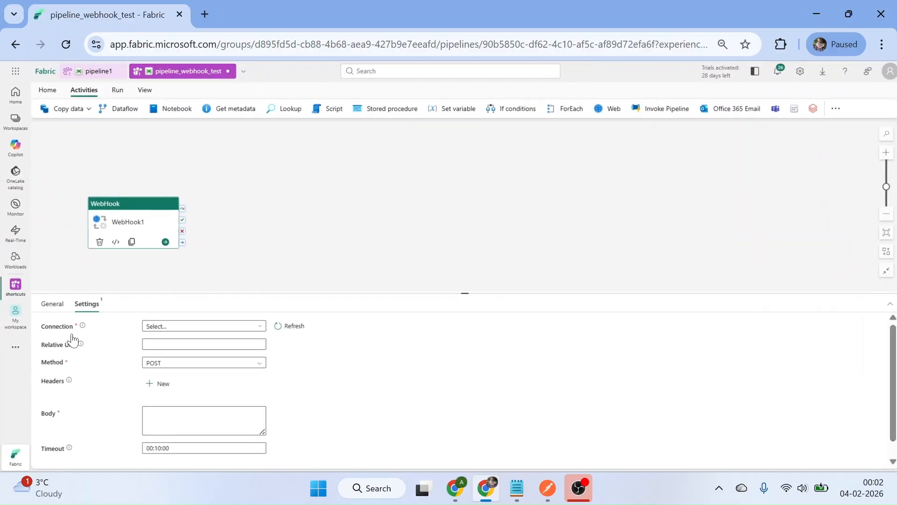
pyautogui.click(257, 327)
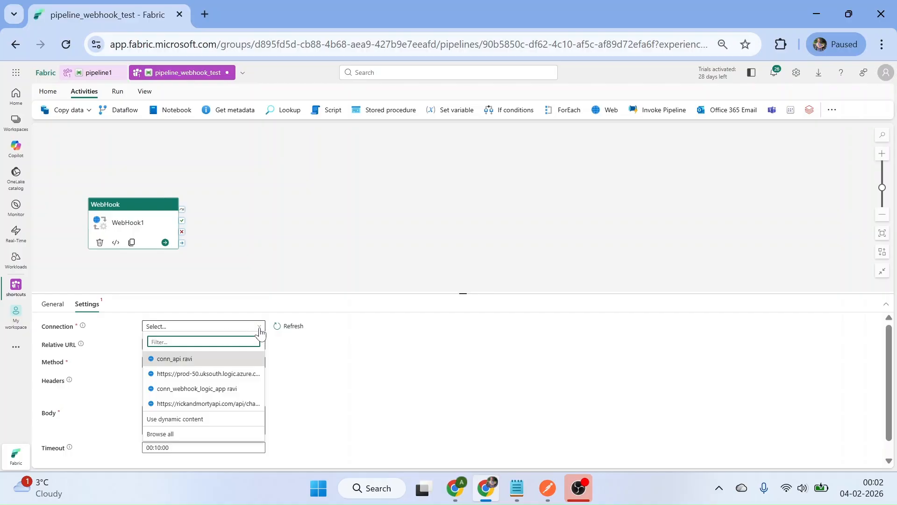
pyautogui.click(165, 435)
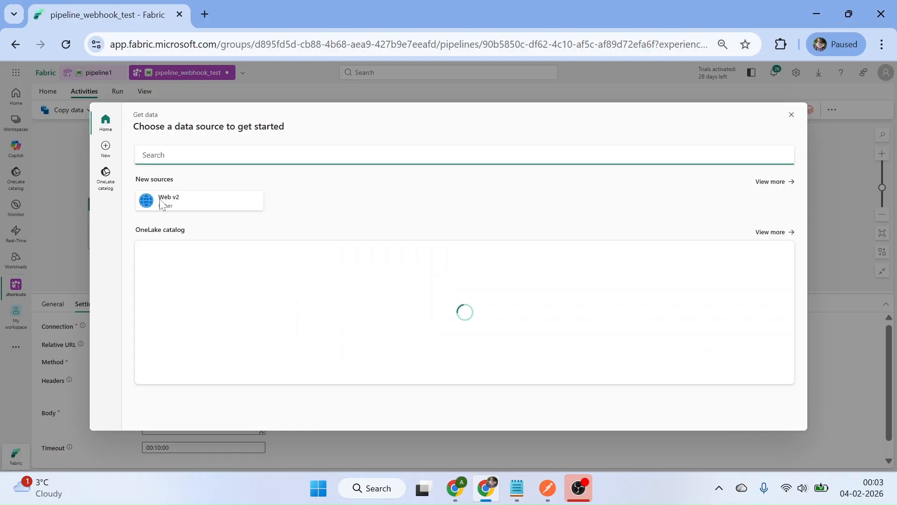
pyautogui.click(190, 202)
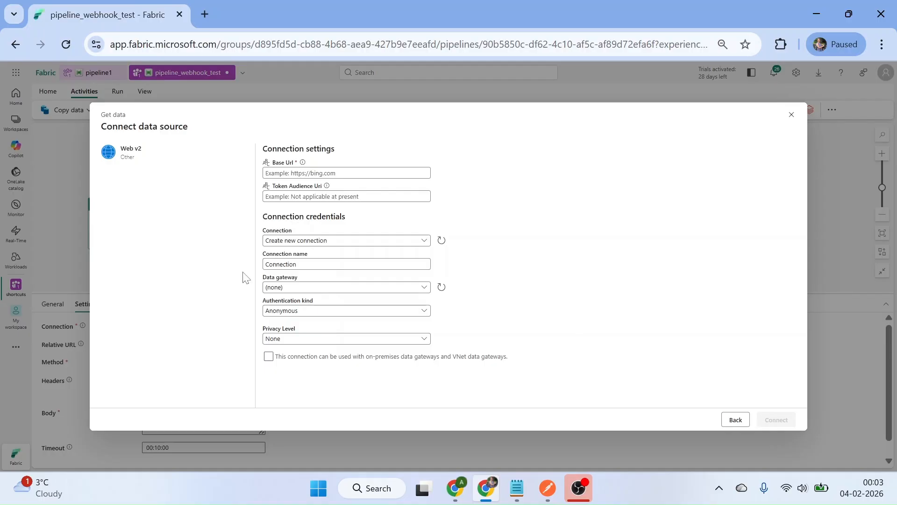
# - Switch to the Azure portal and start creating a logic app with the Consumption Multi-tenant hosting plan
pyautogui.click(457, 490)
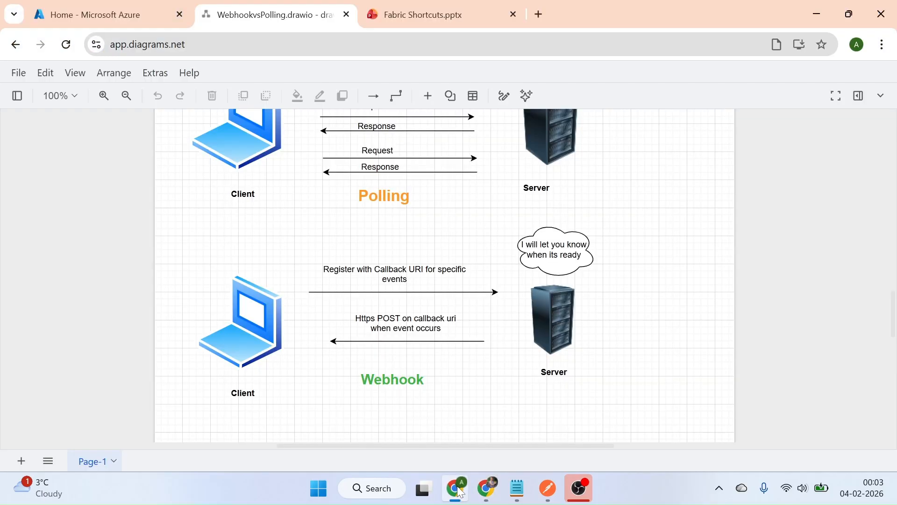
pyautogui.click(119, 11)
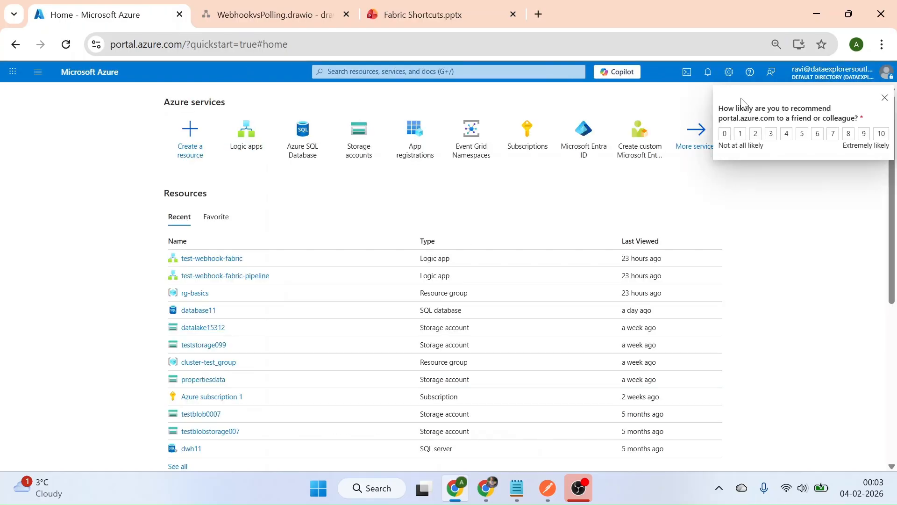
pyautogui.click(885, 97)
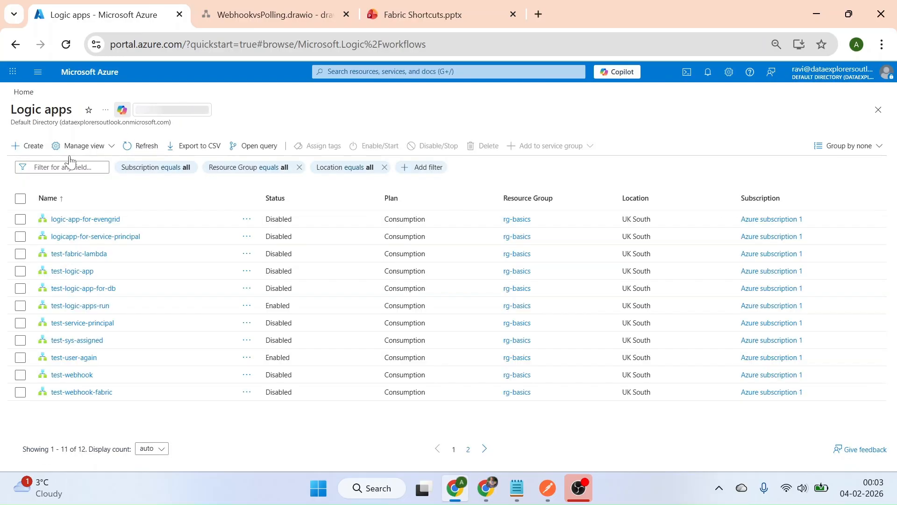
pyautogui.click(28, 148)
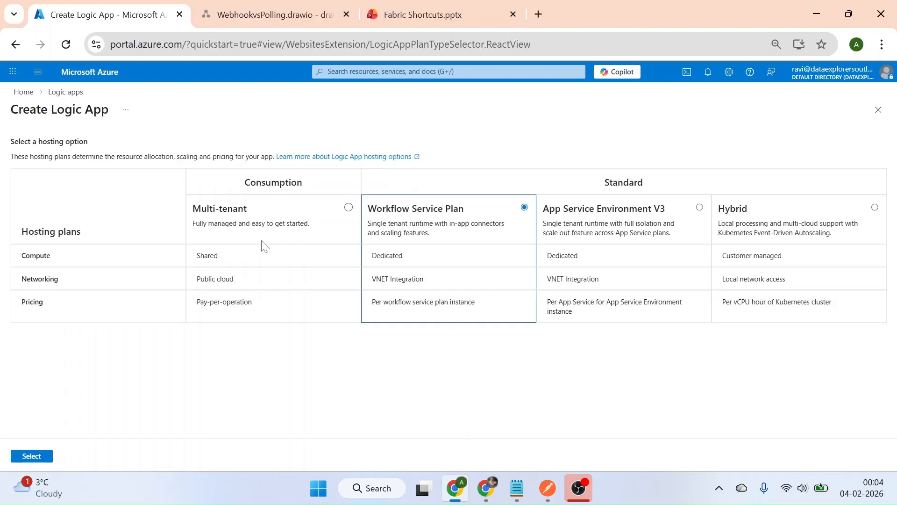
pyautogui.click(349, 207)
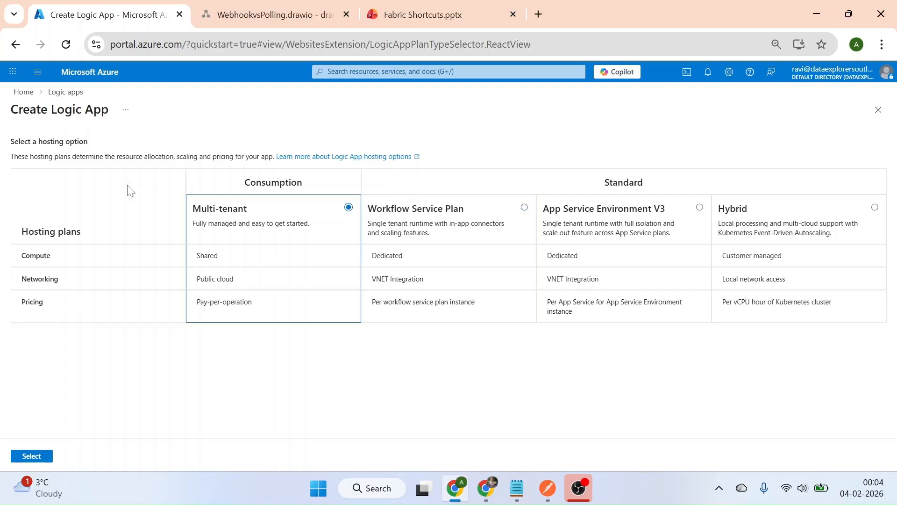
pyautogui.click(31, 456)
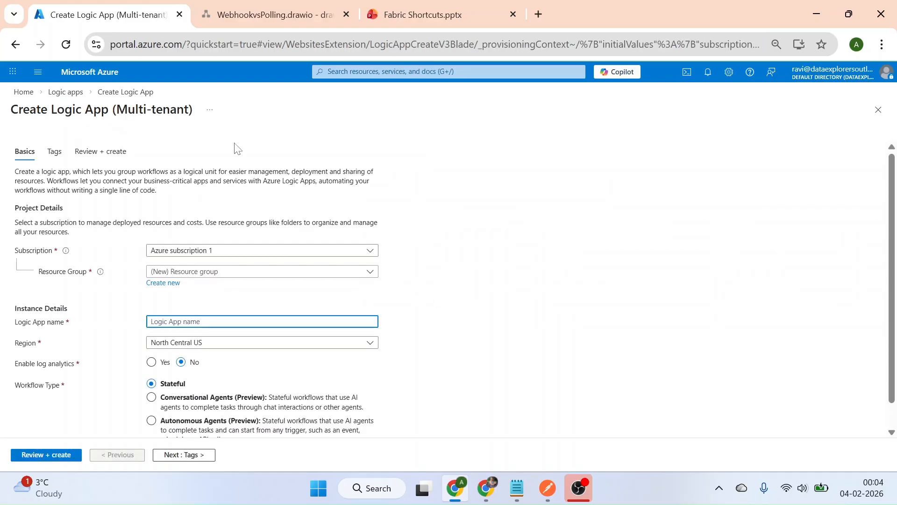
# - Fill in the logic app basics with resource group rg-basics, name fabric-webhook-testing and region UK South
pyautogui.click(192, 273)
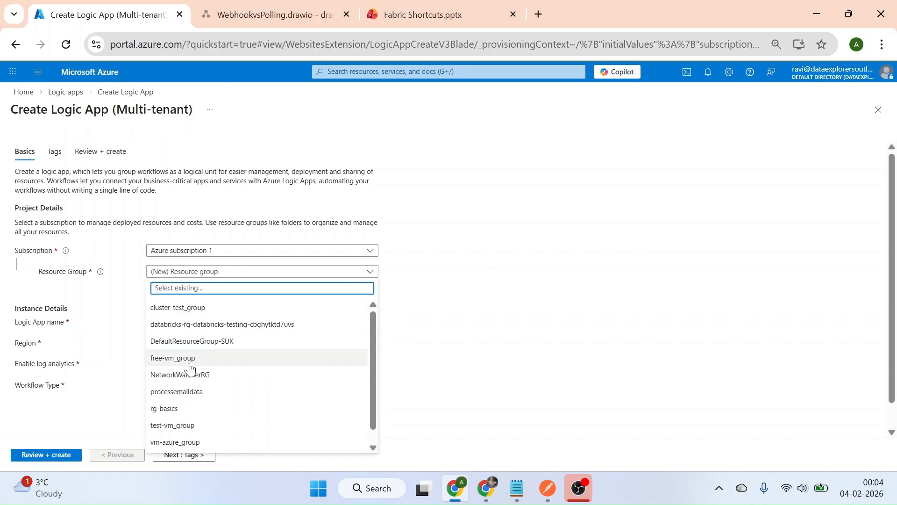
pyautogui.click(174, 410)
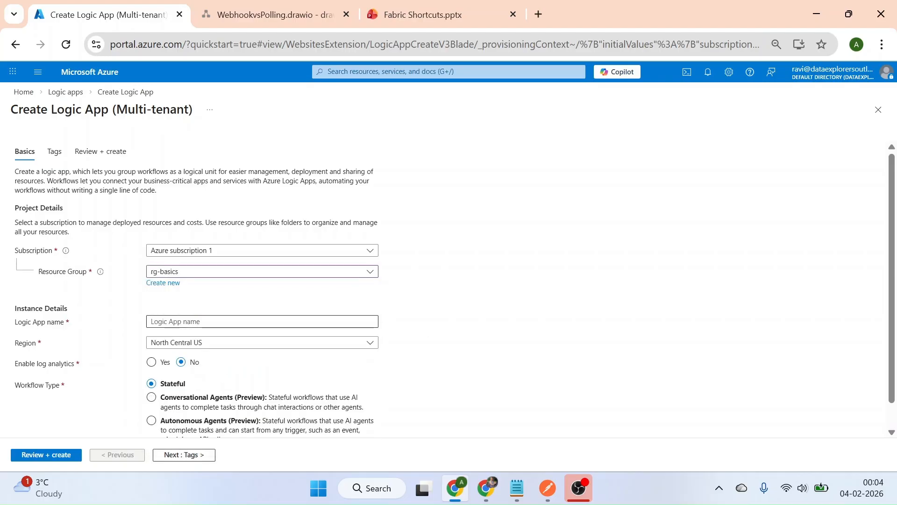
pyautogui.click(314, 322)
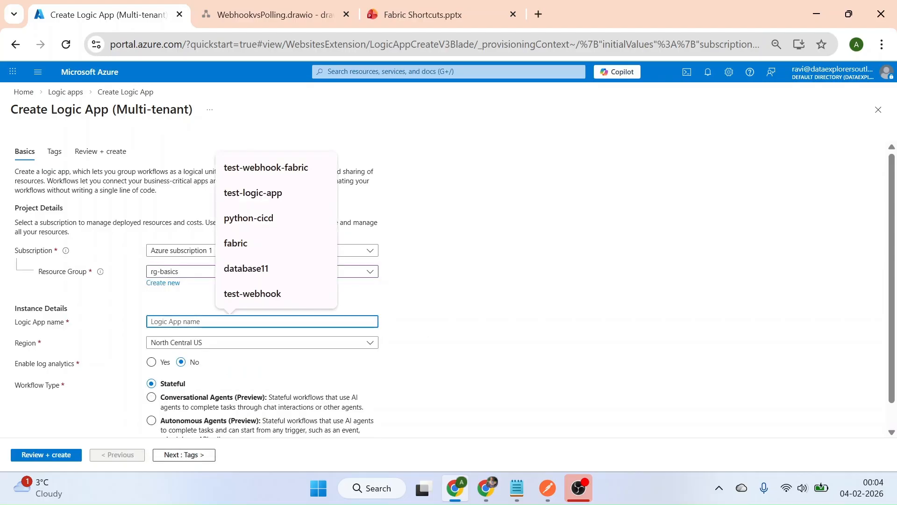
pyautogui.write('fabr')
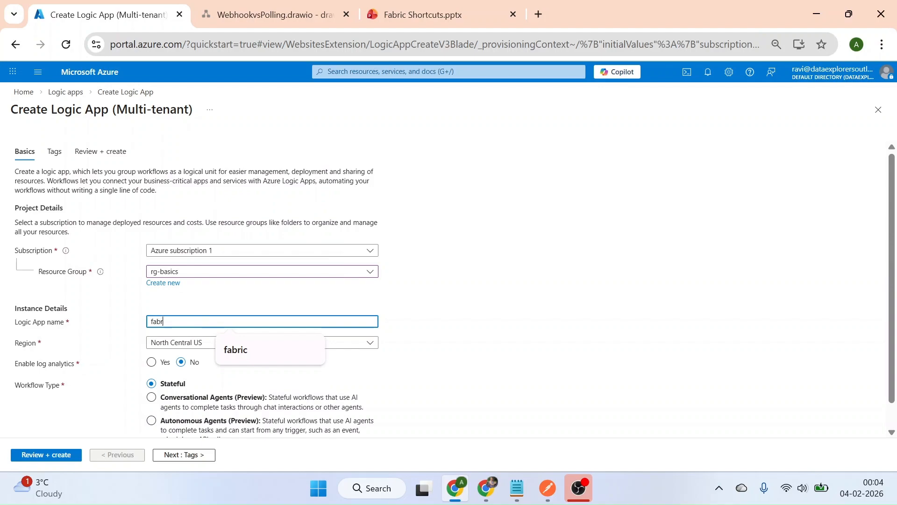
pyautogui.write('ic')
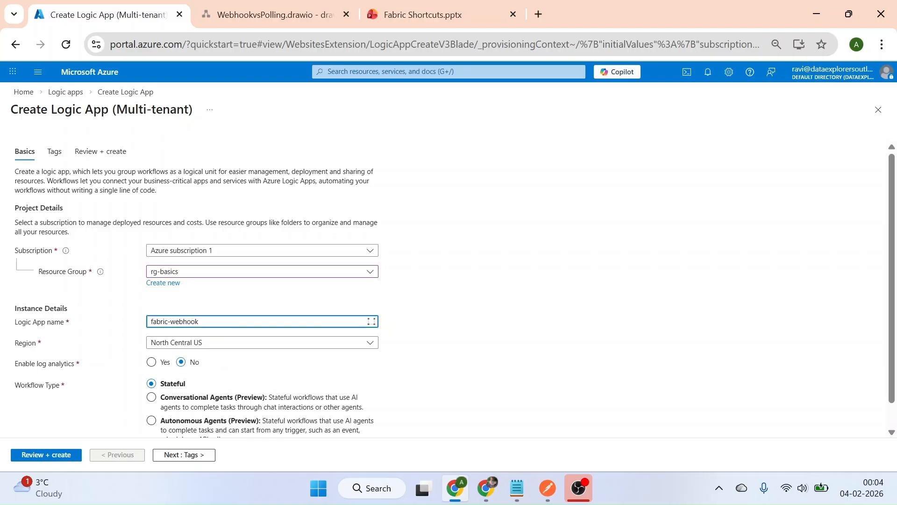
pyautogui.write('-webhook')
pyautogui.click(171, 346)
pyautogui.write('y')
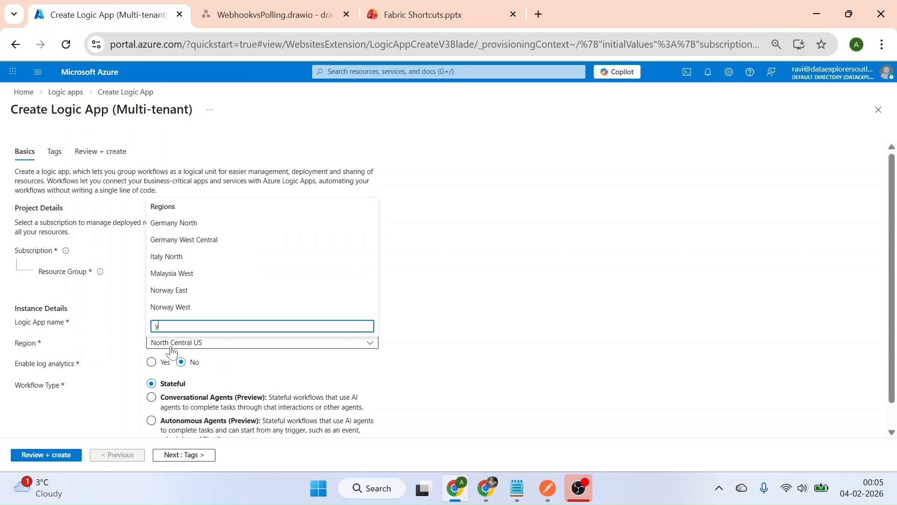
pyautogui.write('uk')
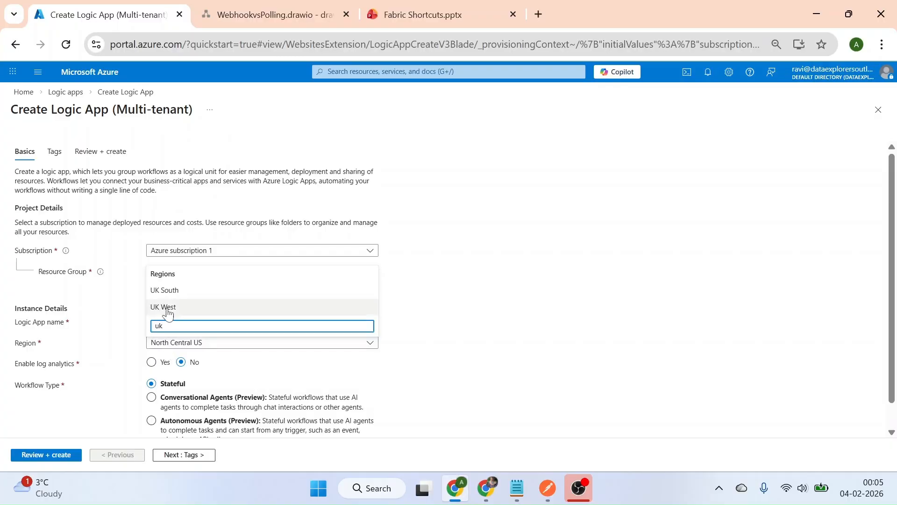
pyautogui.click(164, 292)
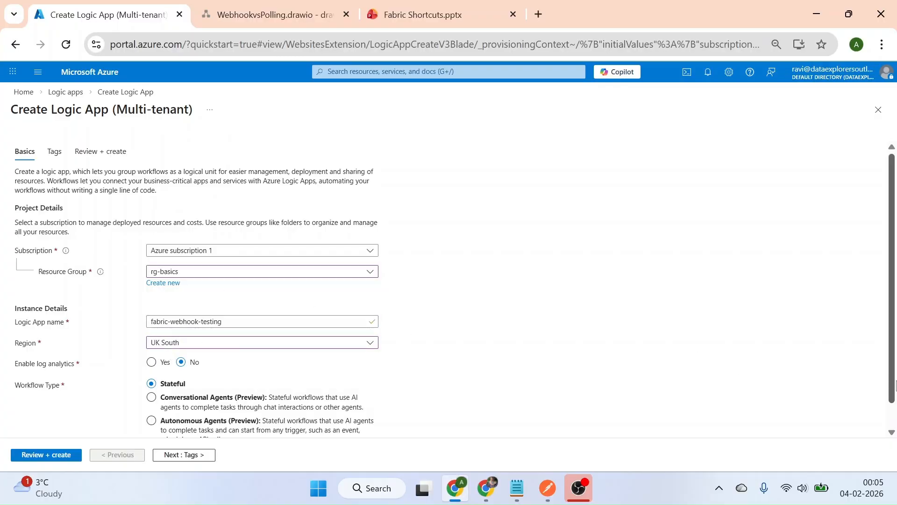
# - Review and create the fabric-webhook-testing logic app, then open the deployed resource
pyautogui.click(57, 154)
pyautogui.click(93, 156)
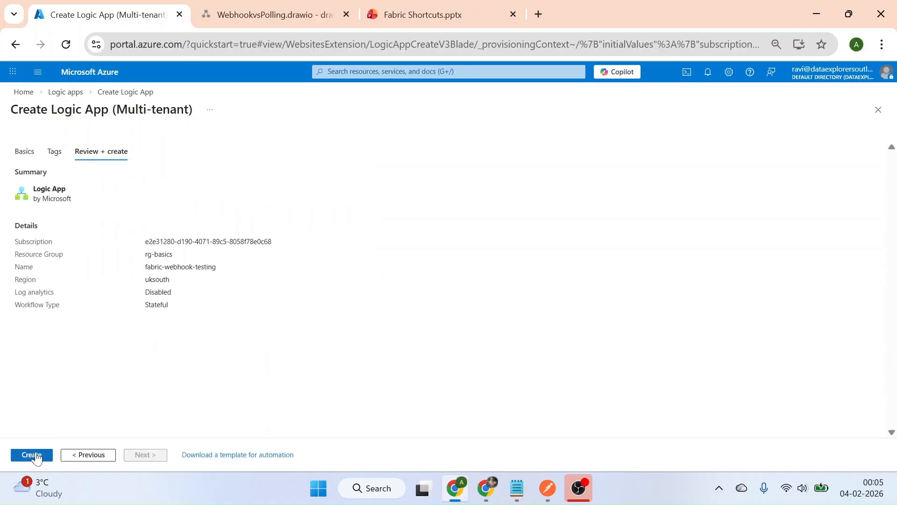
pyautogui.click(32, 457)
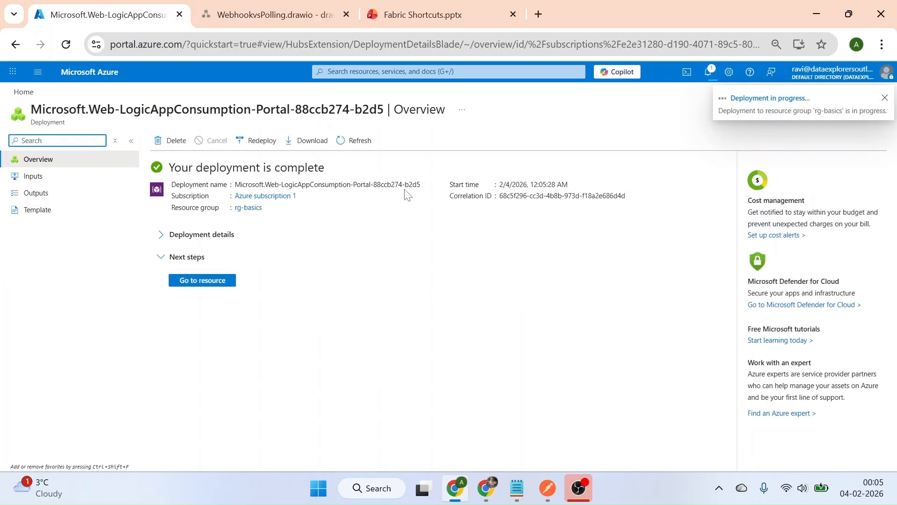
pyautogui.click(230, 283)
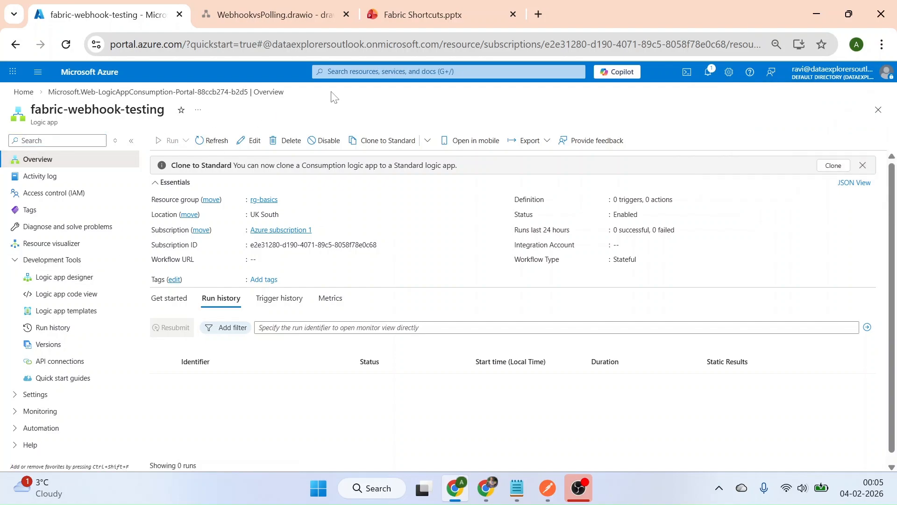
# - Add the Request trigger "When an HTTP request is received" to the workflow in the Logic app designer
pyautogui.click(70, 277)
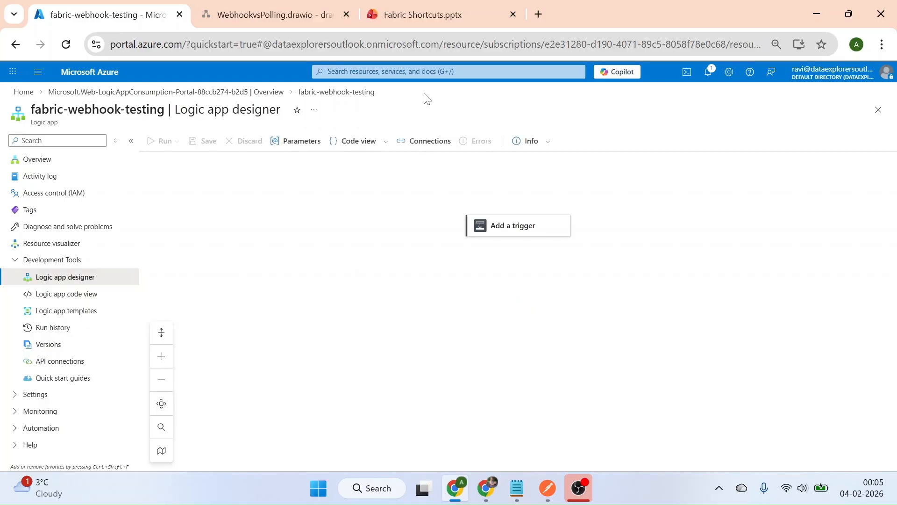
pyautogui.click(533, 232)
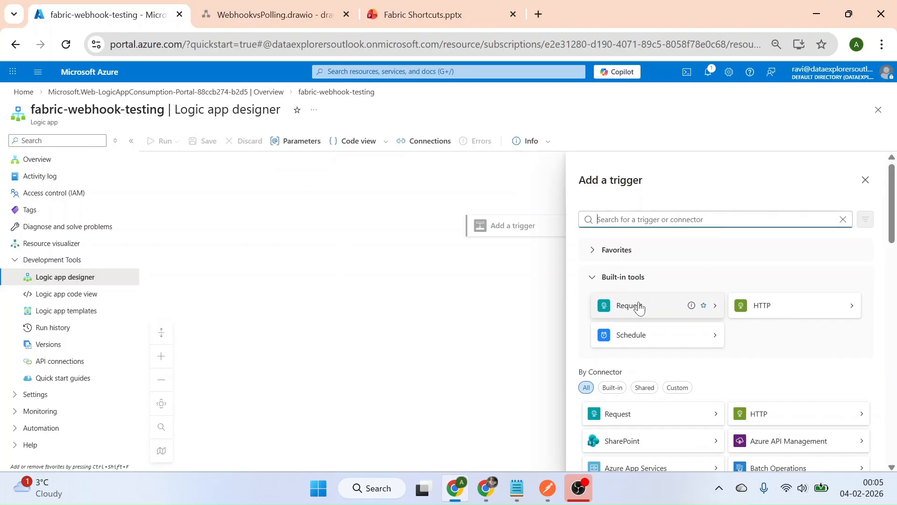
pyautogui.click(623, 310)
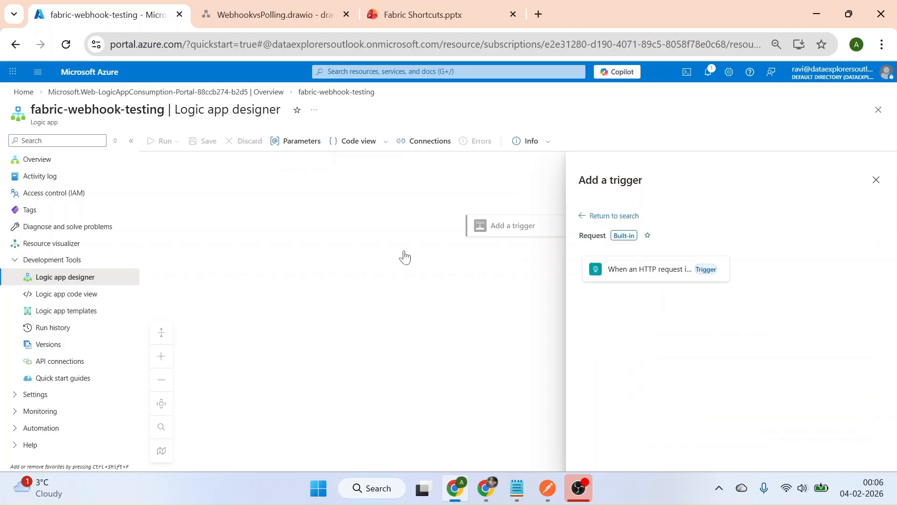
pyautogui.click(644, 275)
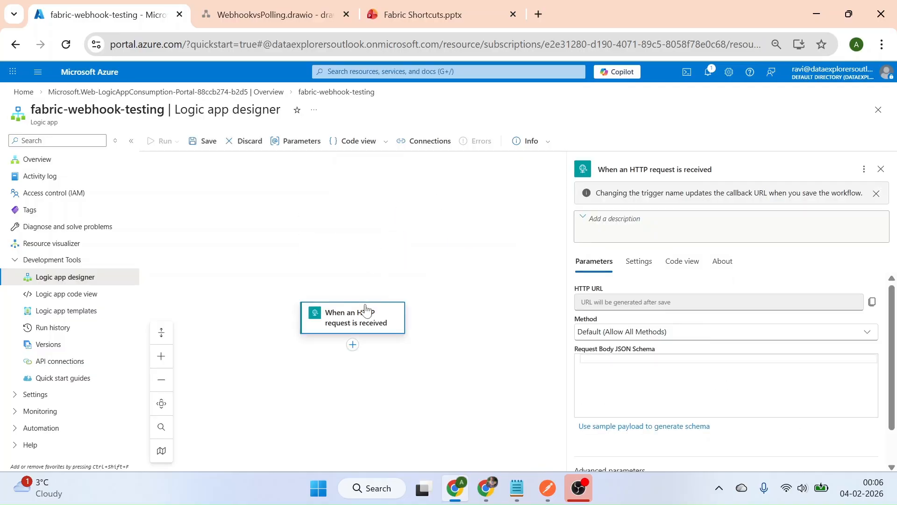
# - Set the HTTP request trigger's method to POST and append "from Fabric Pipeline" to the trigger's name
pyautogui.click(361, 319)
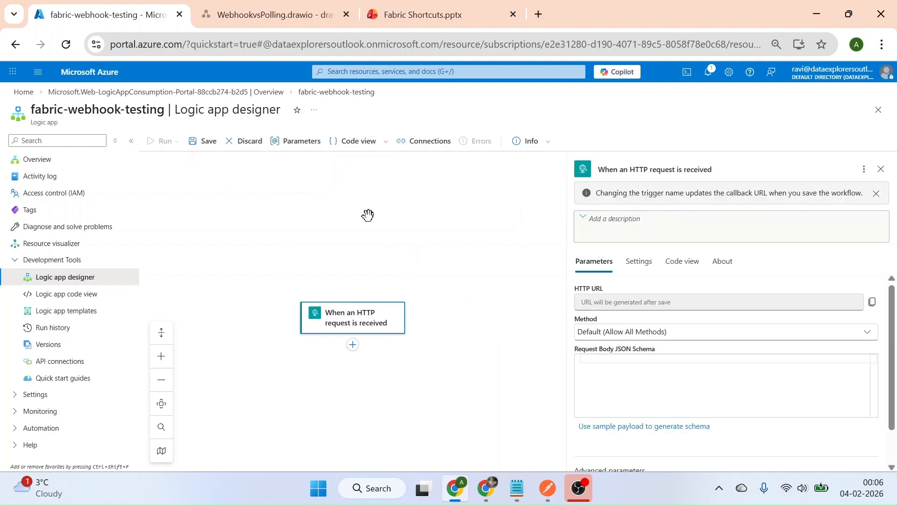
pyautogui.click(661, 335)
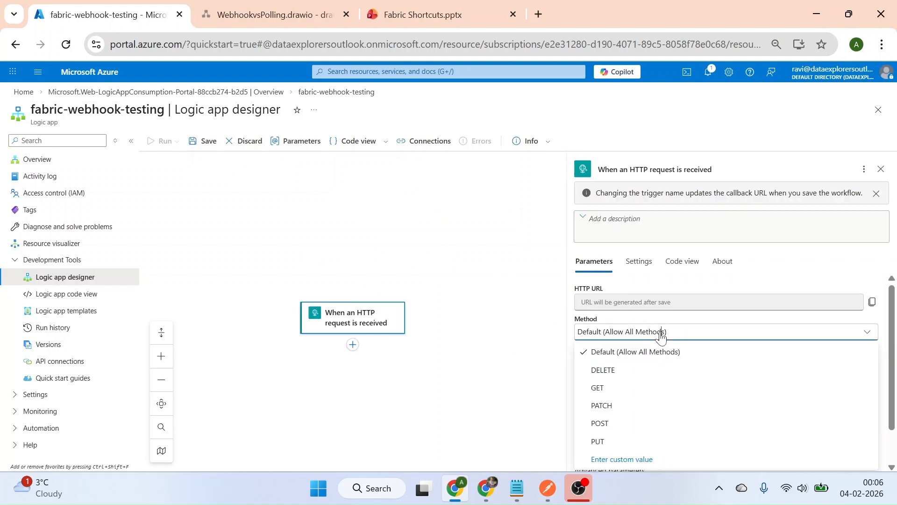
pyautogui.click(601, 423)
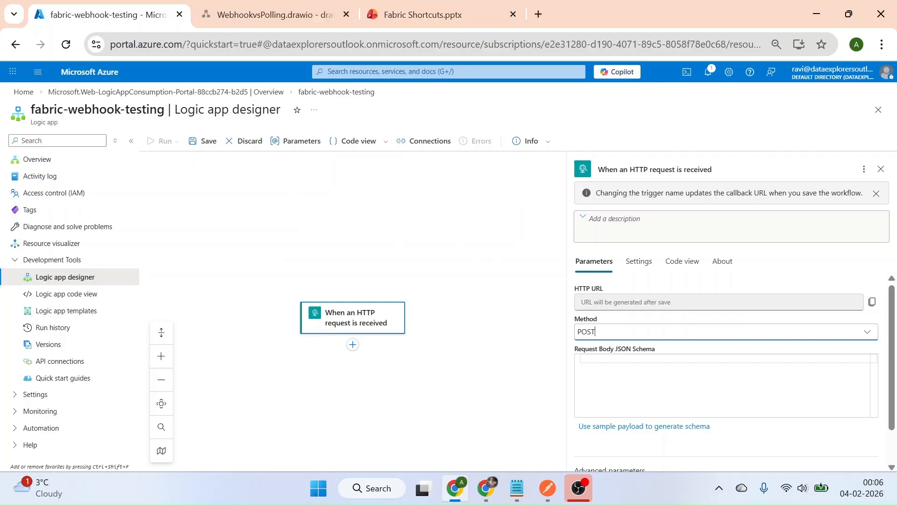
pyautogui.click(701, 302)
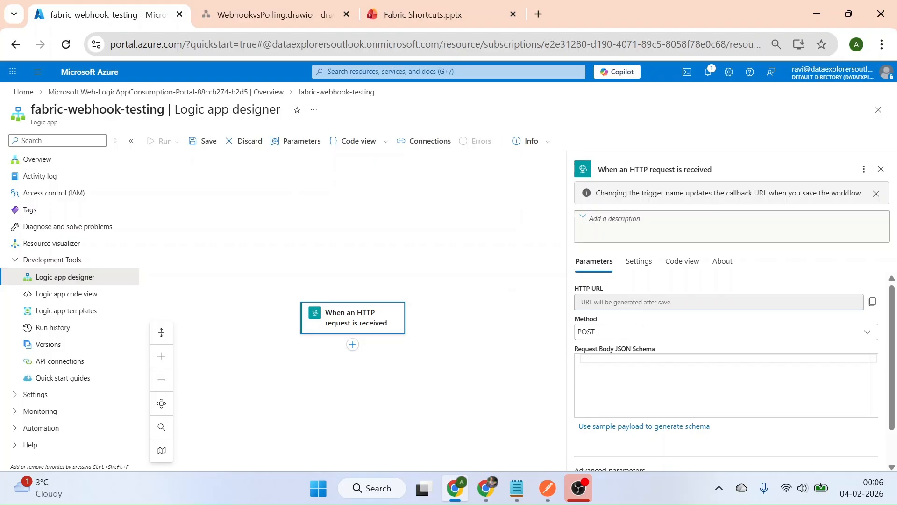
pyautogui.click(713, 169)
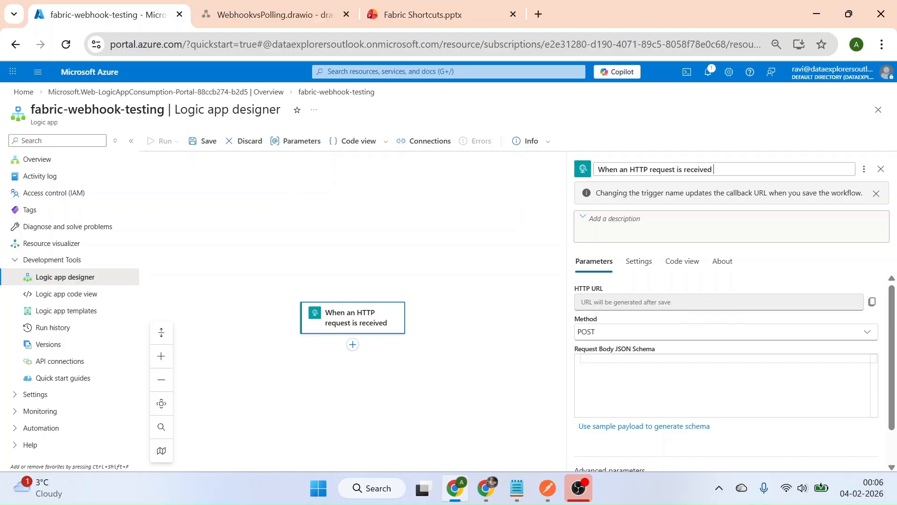
pyautogui.write('from Fabric Pipeline')
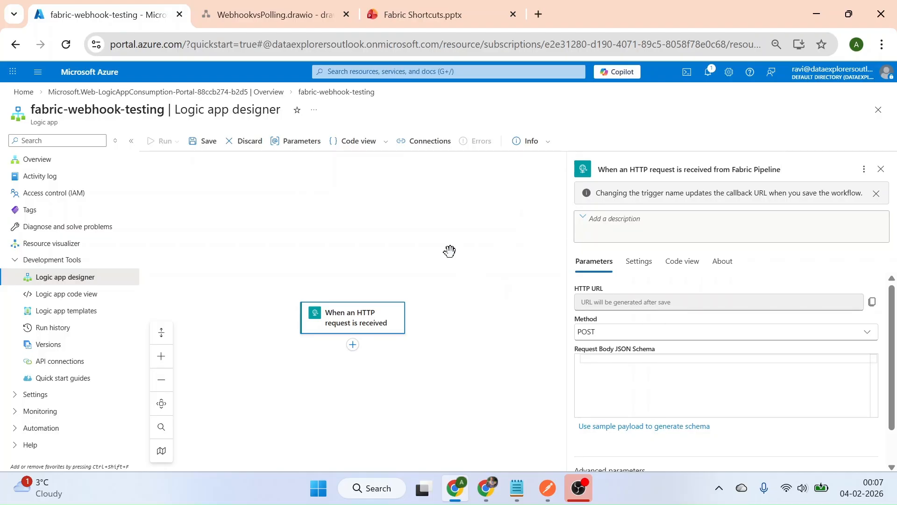
# - Add a Request connector Response action after the trigger and set its status code to 202
pyautogui.click(351, 344)
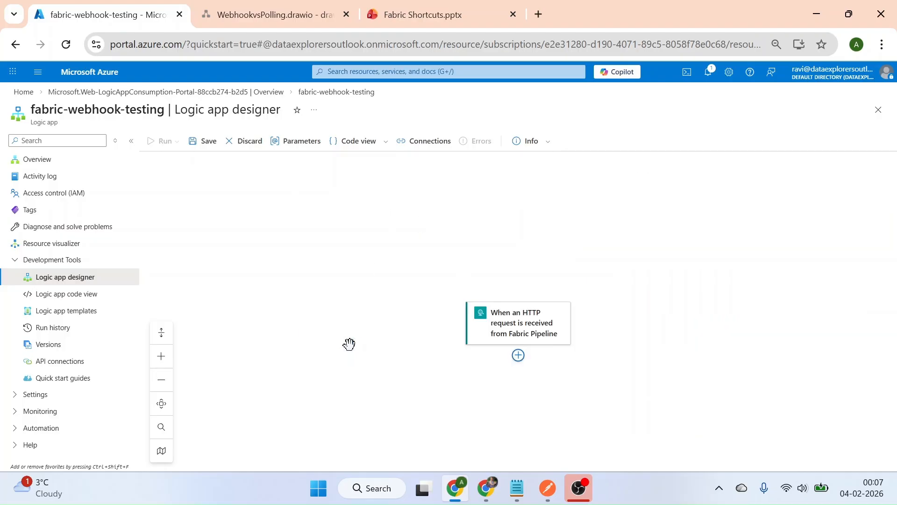
pyautogui.click(518, 356)
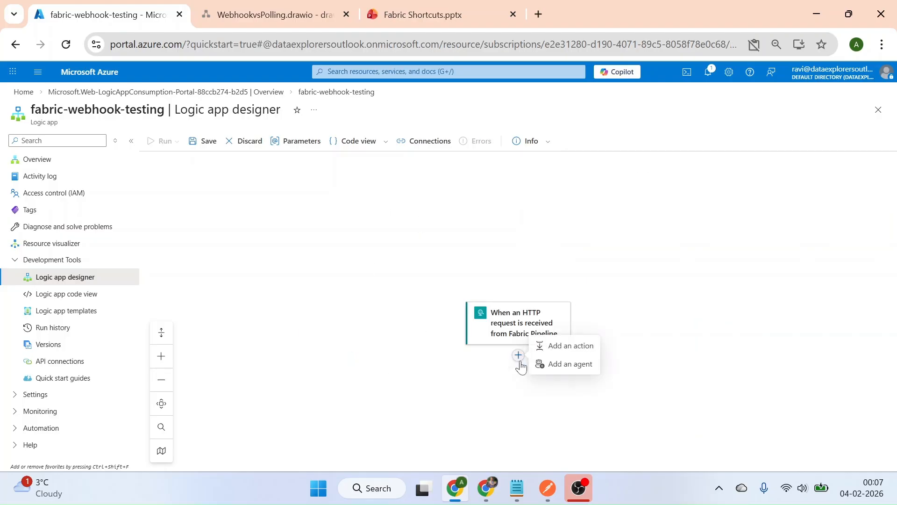
pyautogui.click(579, 354)
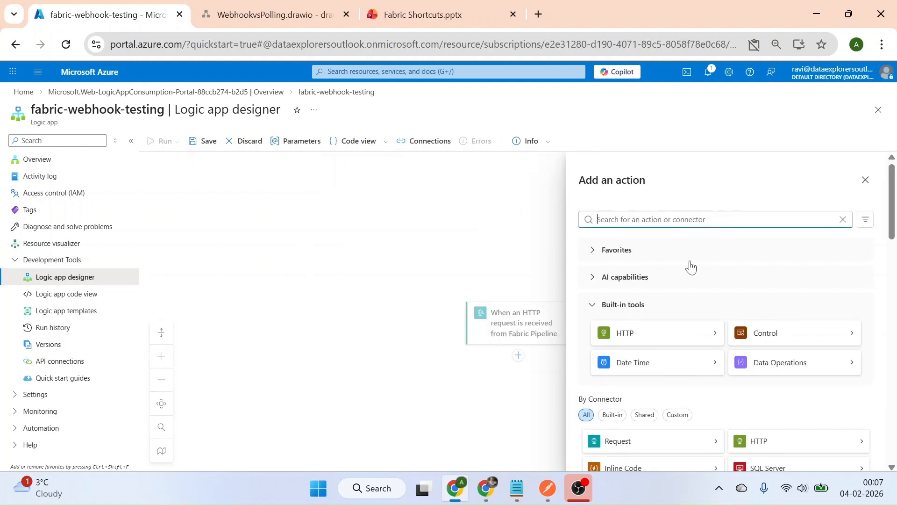
pyautogui.click(617, 443)
pyautogui.click(639, 274)
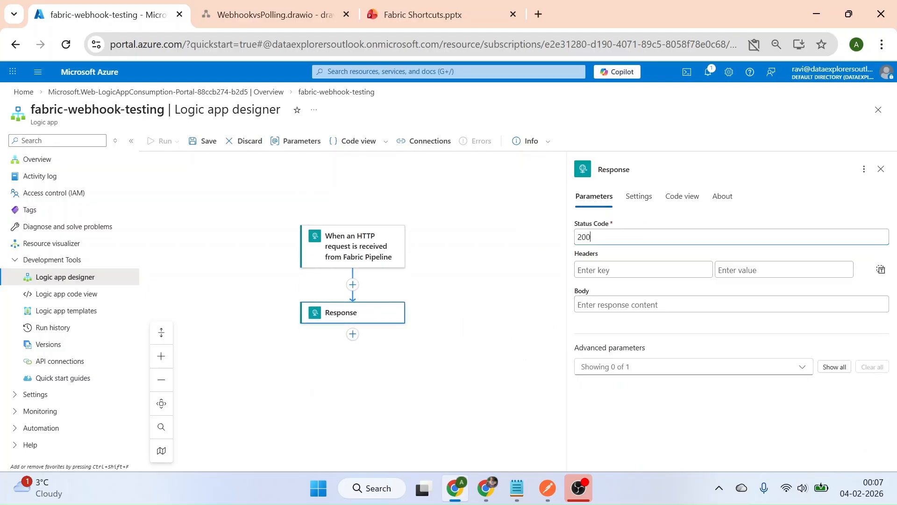
pyautogui.press('BackSpace')
pyautogui.write('2')
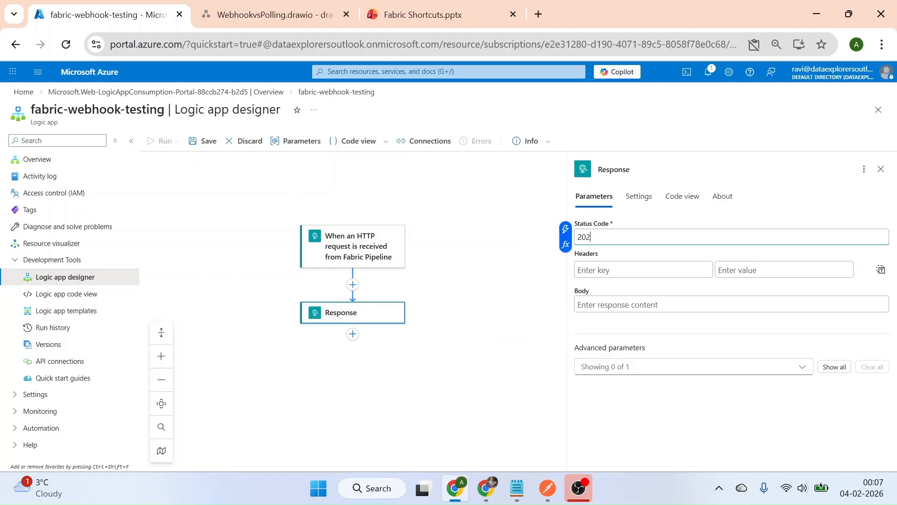
pyautogui.click(519, 293)
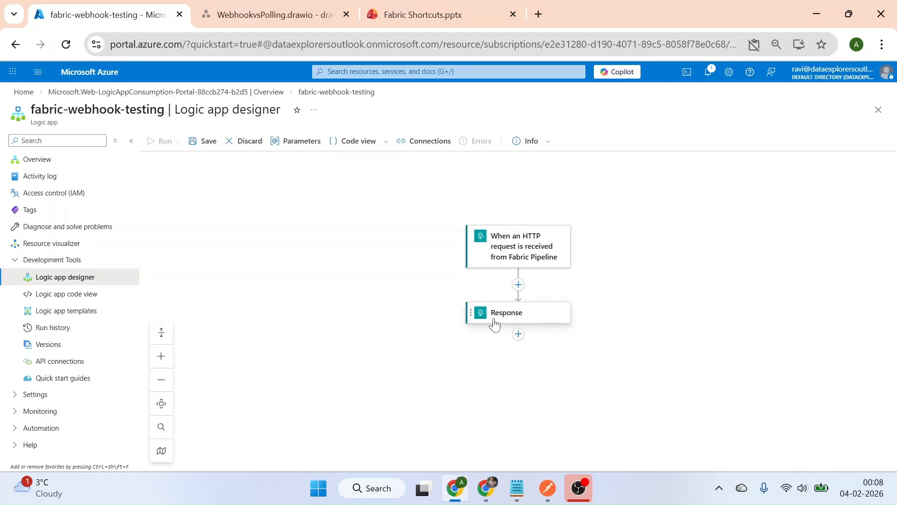
# - Save the fabric-webhook-testing workflow with its trigger and Response action
pyautogui.click(533, 317)
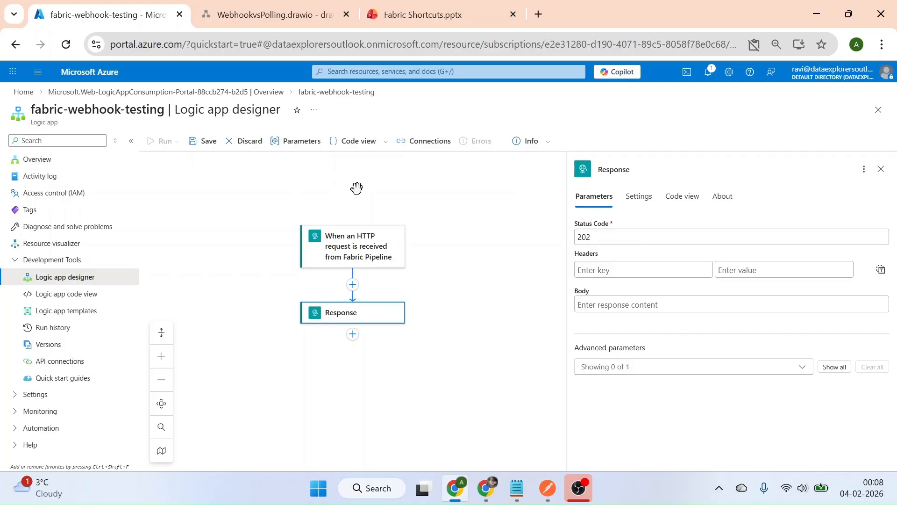
pyautogui.click(489, 496)
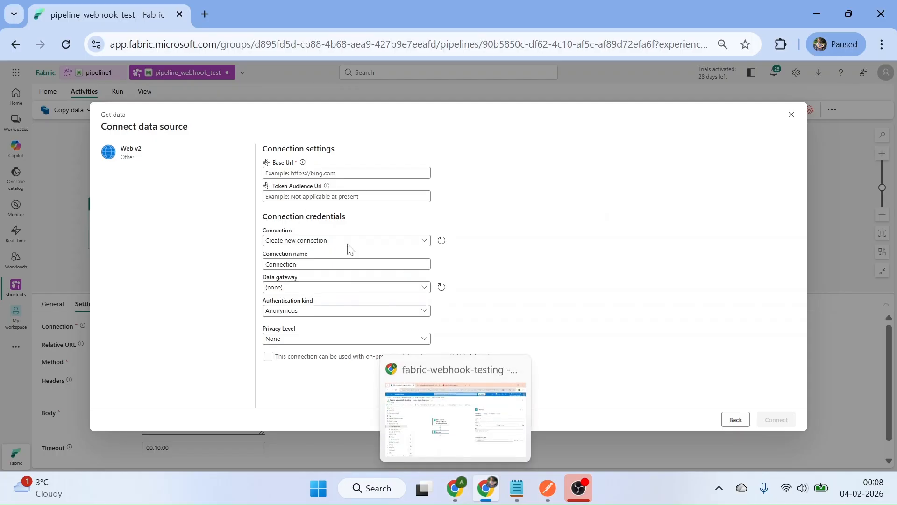
pyautogui.click(458, 488)
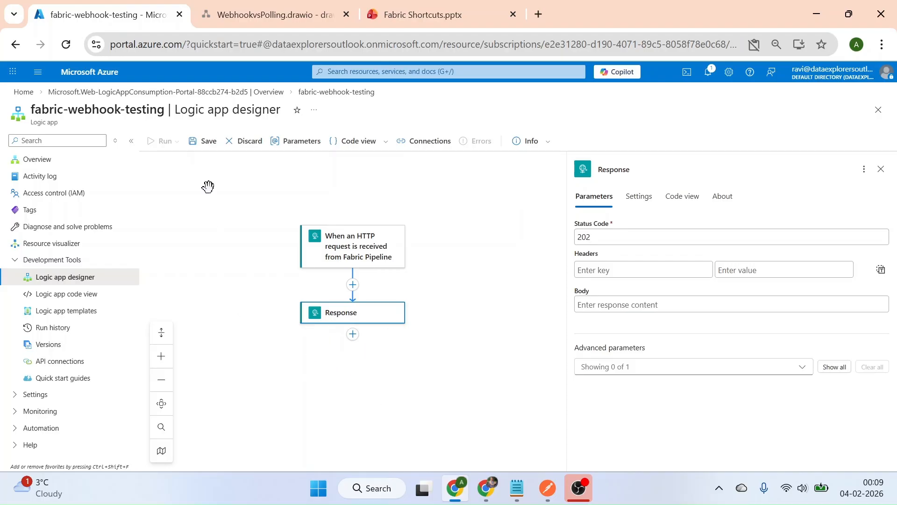
pyautogui.click(197, 141)
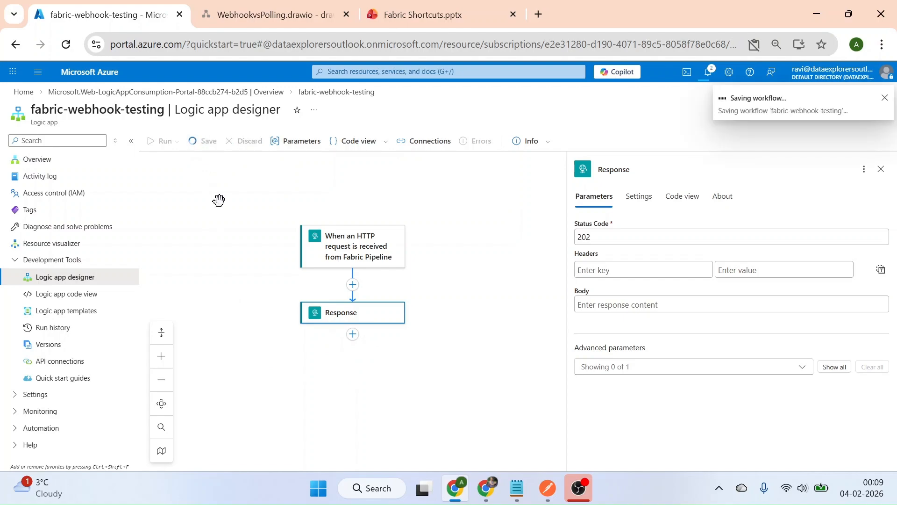
pyautogui.click(884, 96)
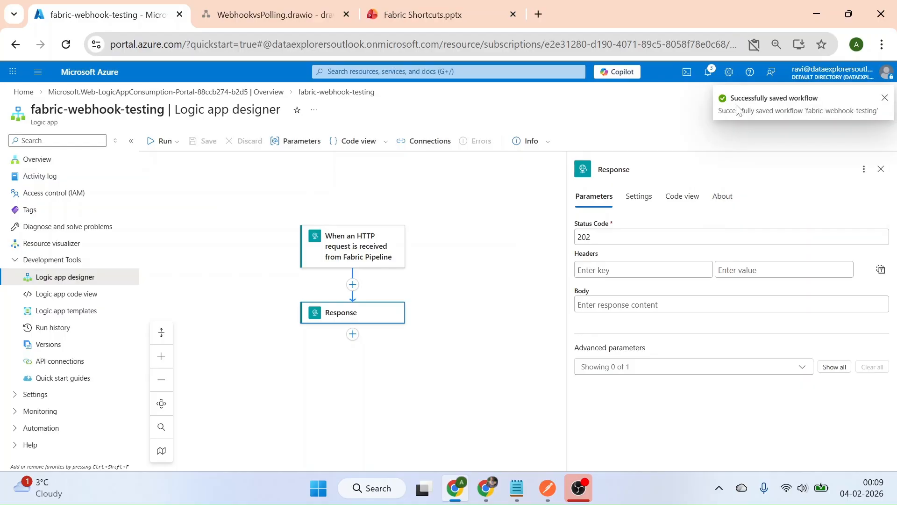
pyautogui.click(884, 98)
pyautogui.click(225, 215)
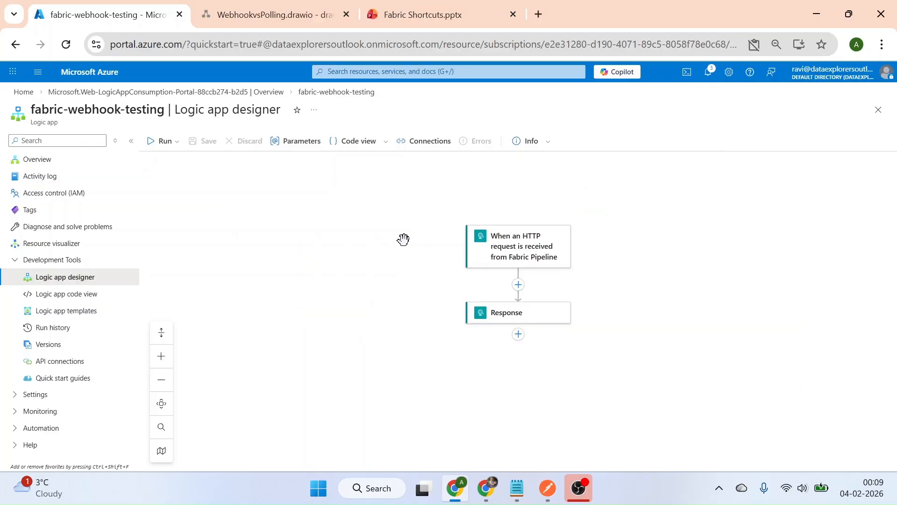
# - Copy the trigger's generated HTTP URL and paste it as the Base Url of the new Web v2 connection in Fabric
pyautogui.click(401, 239)
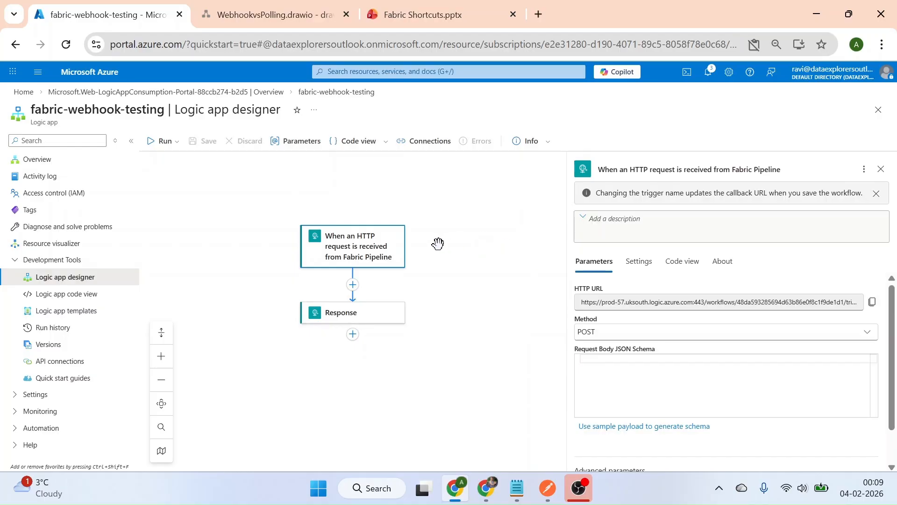
pyautogui.click(872, 301)
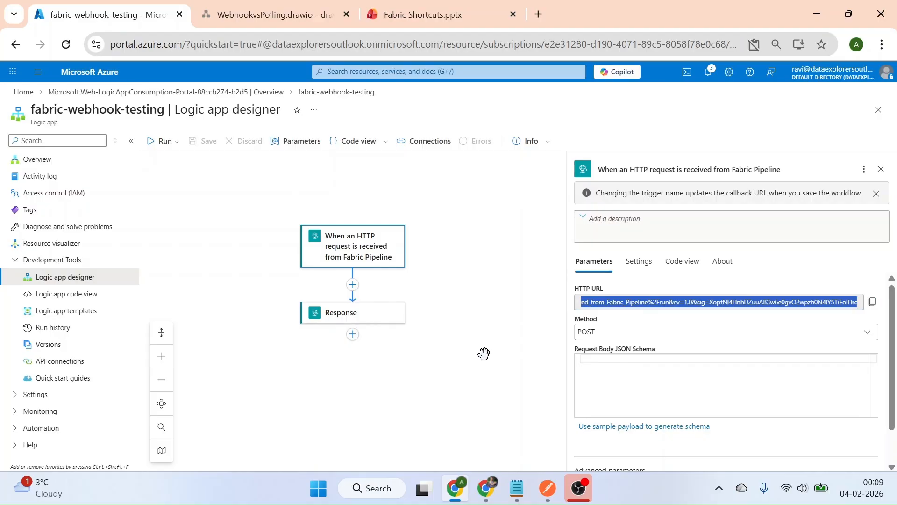
pyautogui.click(486, 489)
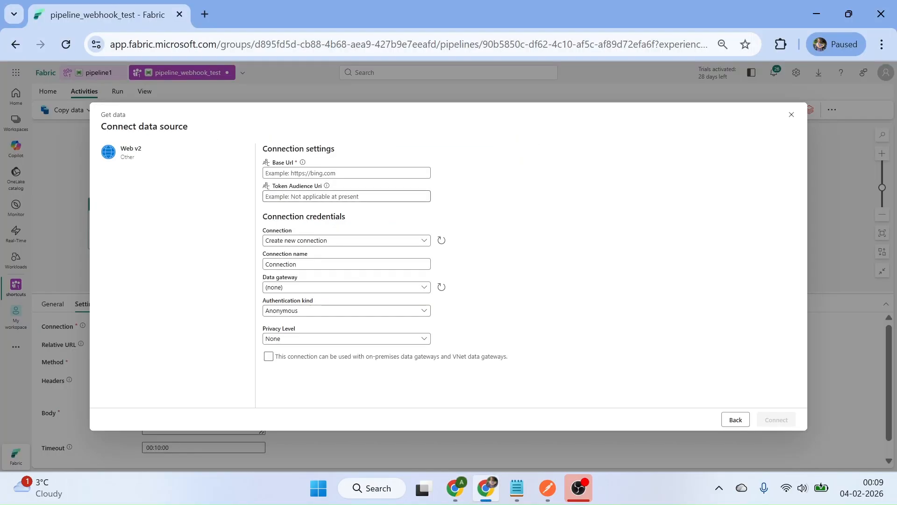
pyautogui.click(304, 173)
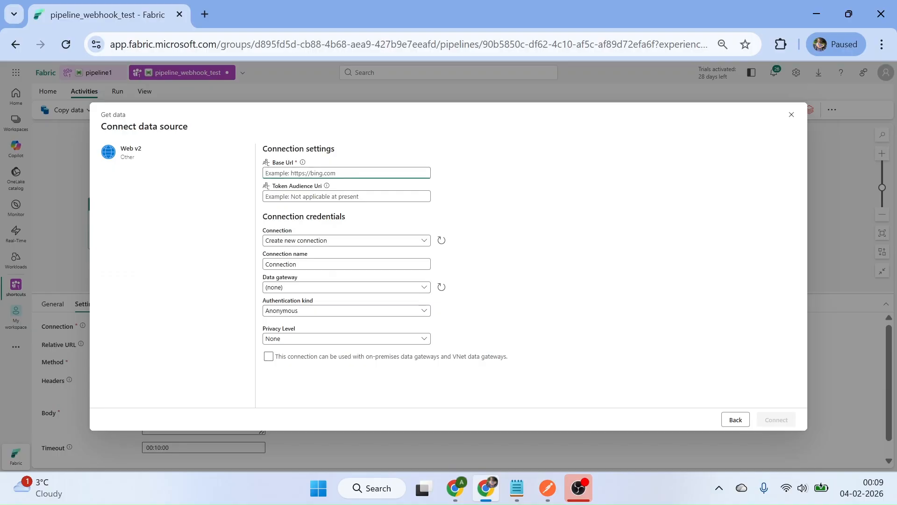
pyautogui.hotkey('ctrl', 'v')
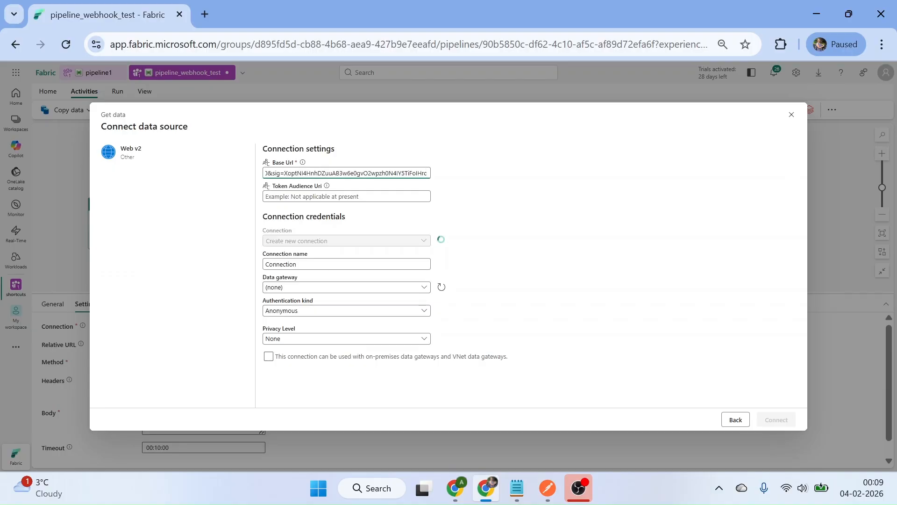
pyautogui.click(489, 164)
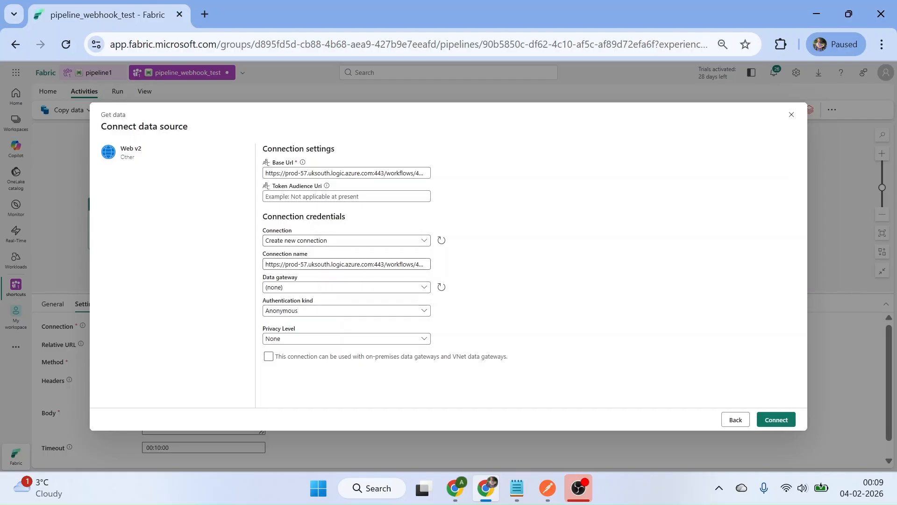
# - Name the new Web v2 connection testing_webhook_conn
pyautogui.tripleClick(349, 264)
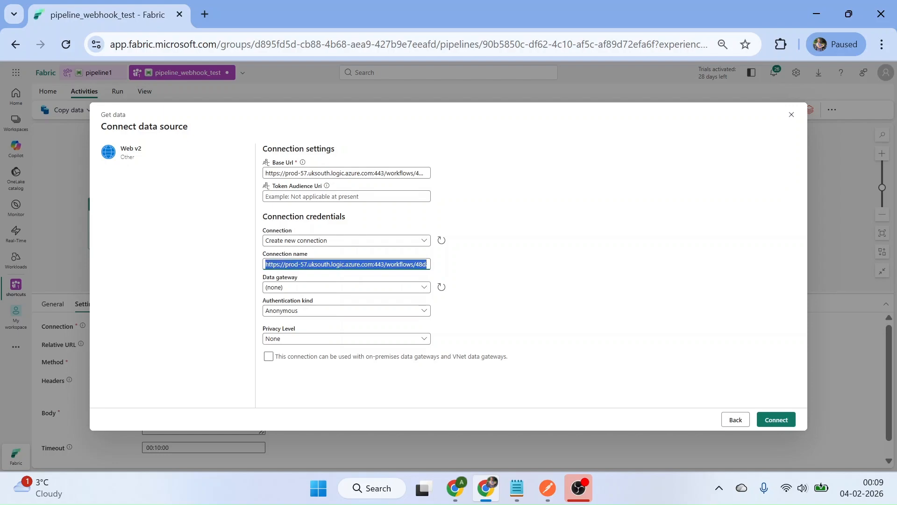
pyautogui.write('test')
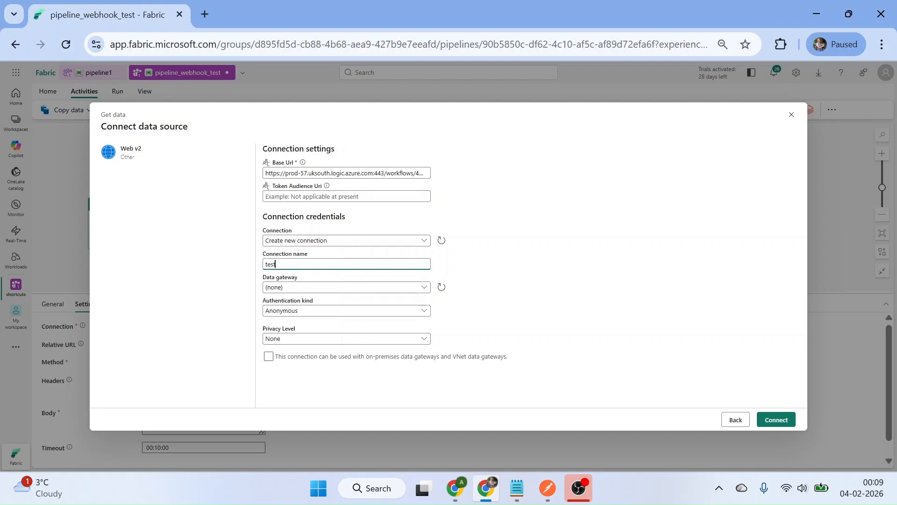
pyautogui.write('ing_webhook_conn')
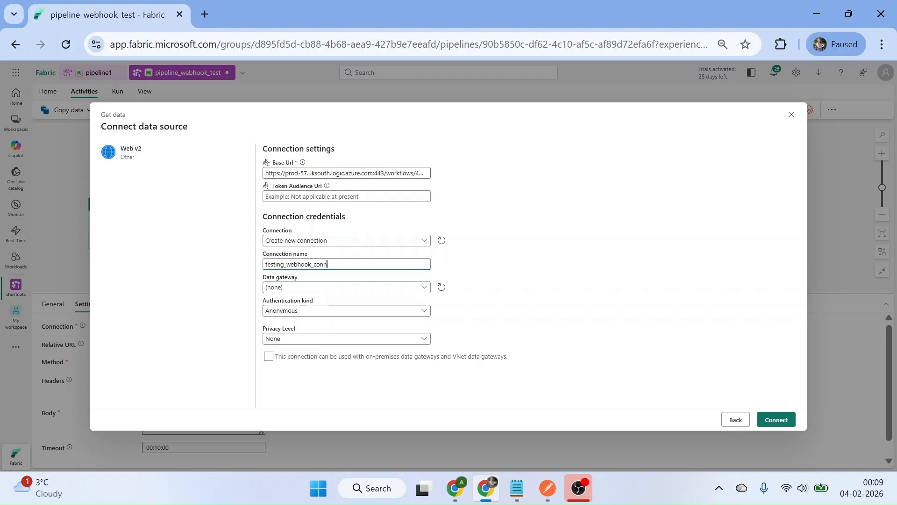
# - Examine the full Base Url for its workflow, trigger name, API version and signed-permission parts
pyautogui.click(348, 173)
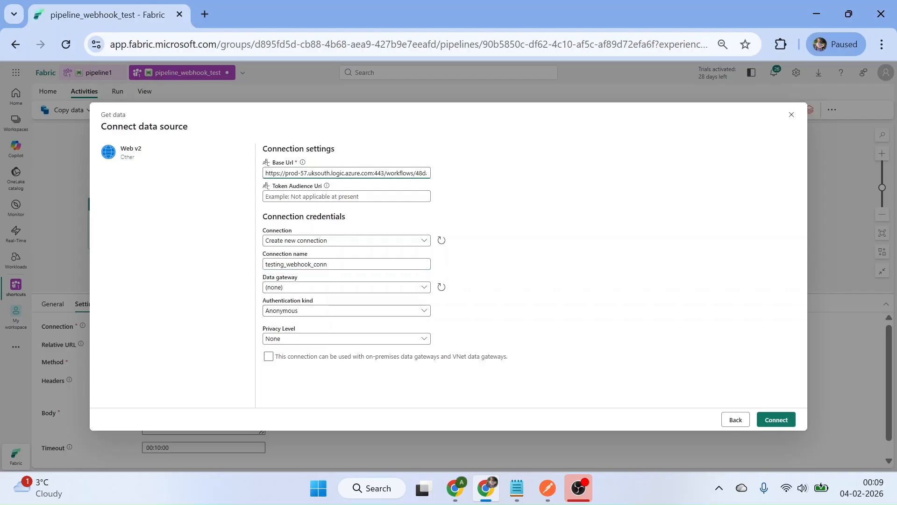
pyautogui.press('Right')
pyautogui.press('Right')
pyautogui.press('Right')
pyautogui.press('Right')
pyautogui.press('Right')
pyautogui.press('Right')
pyautogui.press('Right')
pyautogui.press('Right')
pyautogui.press('Right')
pyautogui.press('Right')
pyautogui.press('Right')
pyautogui.press('Right')
pyautogui.press('Right')
pyautogui.press('Right')
pyautogui.press('Right')
pyautogui.press('Right')
pyautogui.press('Right')
pyautogui.press('Right')
pyautogui.press('Right')
pyautogui.press('Right')
pyautogui.press('Right')
pyautogui.press('Right')
pyautogui.press('Right')
pyautogui.press('Right')
pyautogui.press('Right')
pyautogui.press('Right')
pyautogui.press('Right')
pyautogui.press('Right')
pyautogui.press('Right')
pyautogui.press('Right')
pyautogui.press('Right')
pyautogui.press('Right')
pyautogui.press('Right')
pyautogui.press('Right')
pyautogui.press('Right')
pyautogui.press('Right')
pyautogui.press('Right')
pyautogui.press('Right')
pyautogui.press('Right')
pyautogui.press('Right')
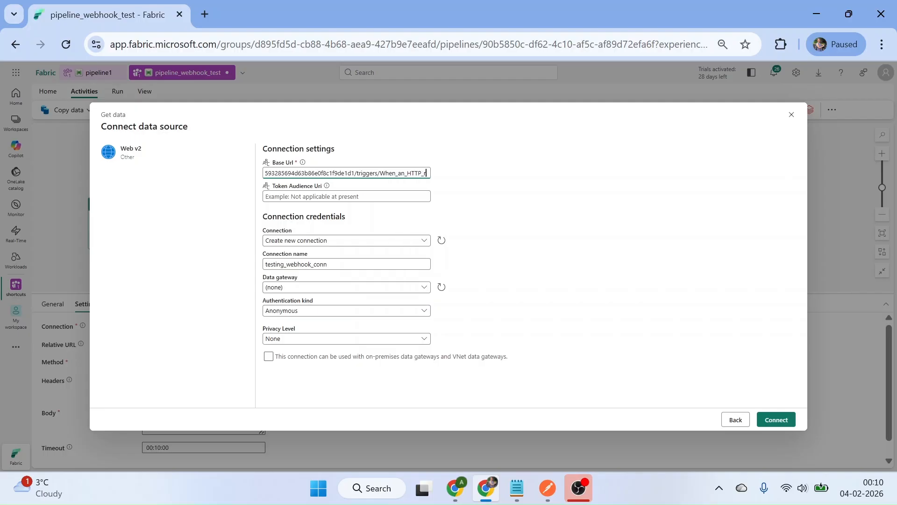
pyautogui.press('Right')
pyautogui.press('Right')
pyautogui.press('Right')
pyautogui.press('Right')
pyautogui.press('Right')
pyautogui.press('Right')
pyautogui.press('Right')
pyautogui.press('Right')
pyautogui.press('Right')
pyautogui.press('Right')
pyautogui.press('Right')
pyautogui.press('Right')
pyautogui.press('Right')
pyautogui.press('Right')
pyautogui.press('Right')
pyautogui.press('Right')
pyautogui.press('Right')
pyautogui.press('Right')
pyautogui.press('Right')
pyautogui.press('Right')
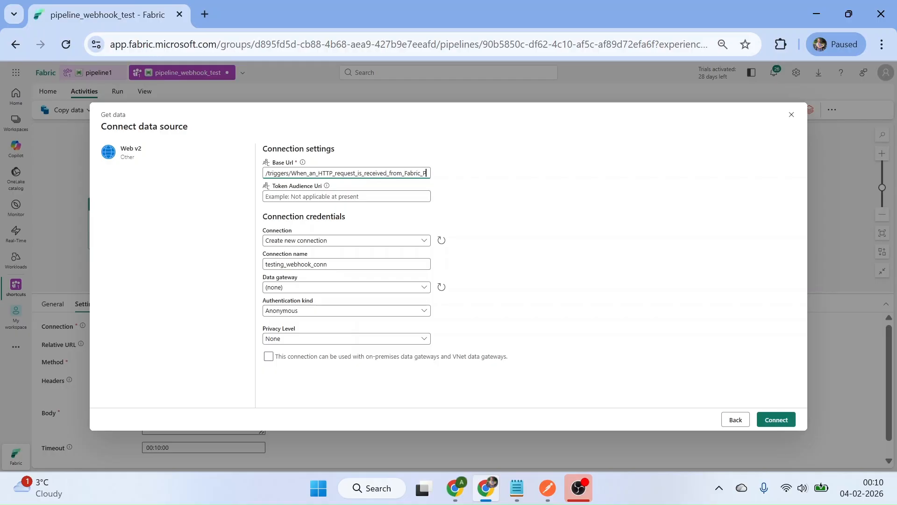
pyautogui.press('Right')
pyautogui.press('Right')
pyautogui.press('Right')
pyautogui.press('Right')
pyautogui.press('Right')
pyautogui.press('Right')
pyautogui.press('Right')
pyautogui.press('Right')
pyautogui.press('Right')
pyautogui.press('Right')
pyautogui.press('Right')
pyautogui.press('Right')
pyautogui.press('Right')
pyautogui.press('Right')
pyautogui.press('Right')
pyautogui.press('Right')
pyautogui.press('Right')
pyautogui.press('Right')
pyautogui.press('Right')
pyautogui.press('Right')
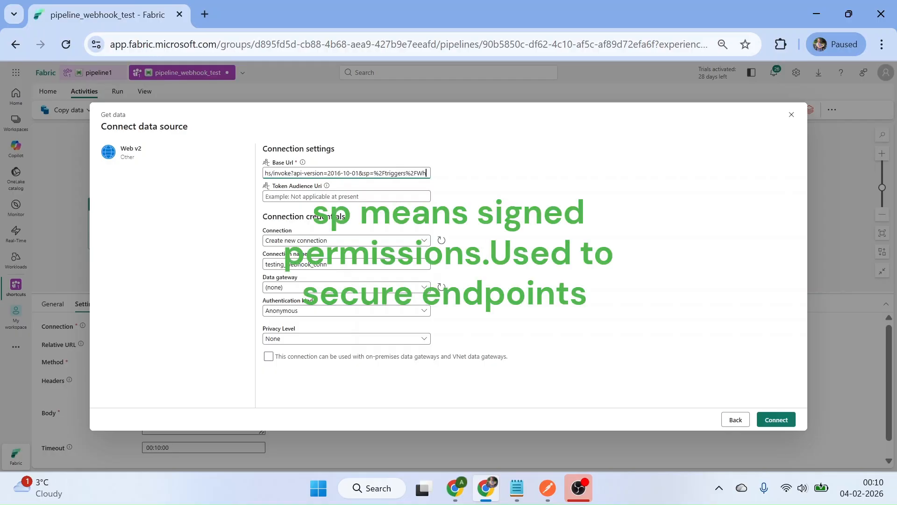
# - Create the Web v2 connection for the WebHook activity with the entered settings
pyautogui.click(485, 173)
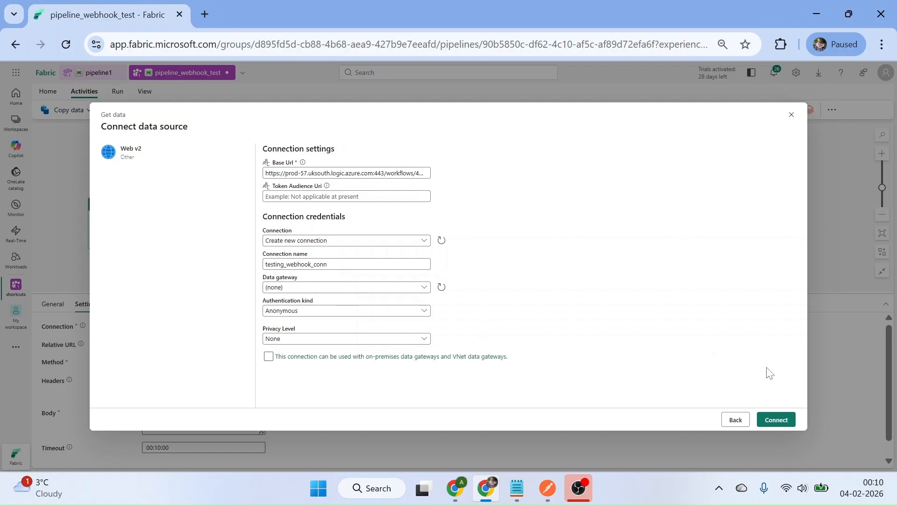
pyautogui.click(776, 420)
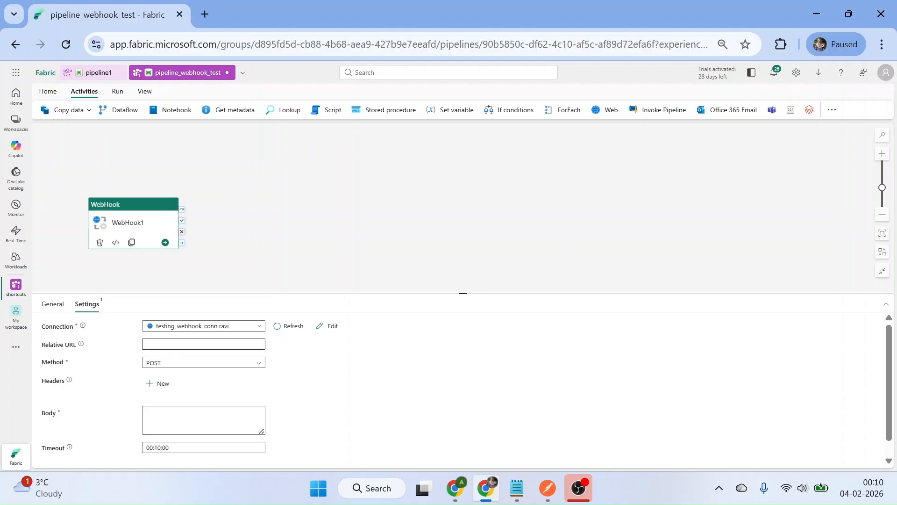
# - Add a Content-Type header with the value application/json to the WebHook activity's request
pyautogui.moveTo(80, 345)
pyautogui.click(160, 384)
pyautogui.click(198, 417)
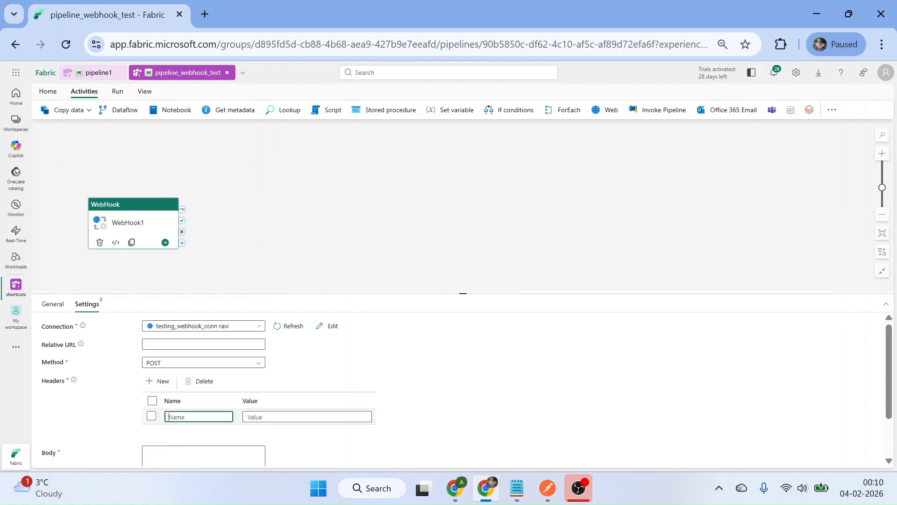
pyautogui.write('Content-Type')
pyautogui.press('Tab')
pyautogui.write('a')
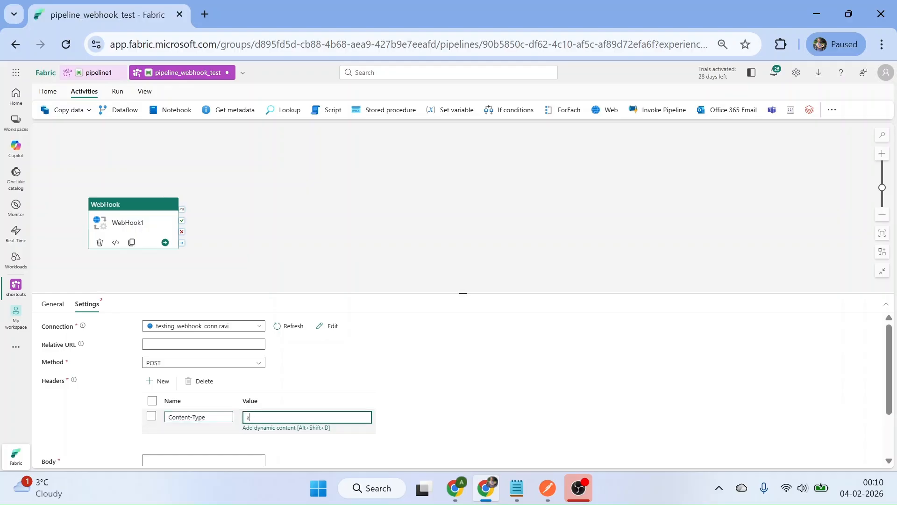
pyautogui.write('pplication/json')
pyautogui.click(449, 370)
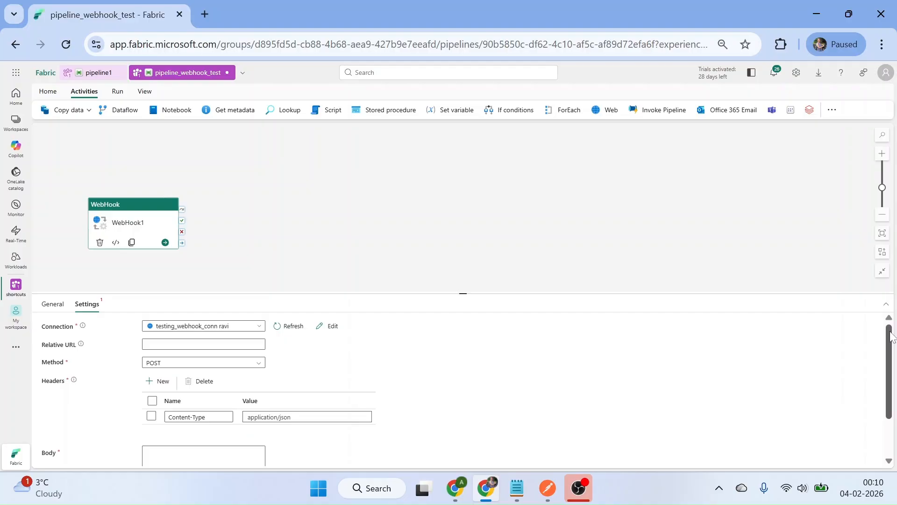
# - Enter a JSON request body for the WebHook activity with the key "source" set to "fabric"
pyautogui.moveTo(890, 337); pyautogui.dragTo(893, 373)
pyautogui.click(203, 404)
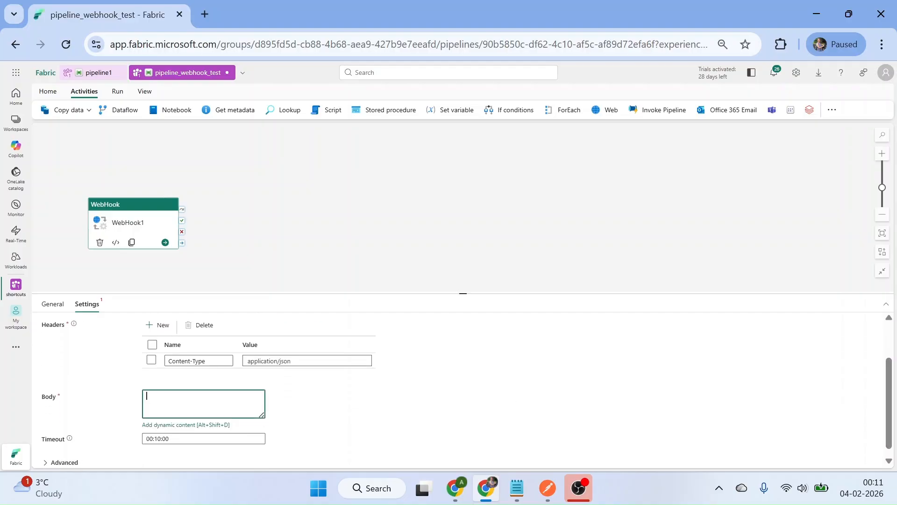
pyautogui.write('{')
pyautogui.press('Return')
pyautogui.write('"source":"fabric')
pyautogui.click(342, 250)
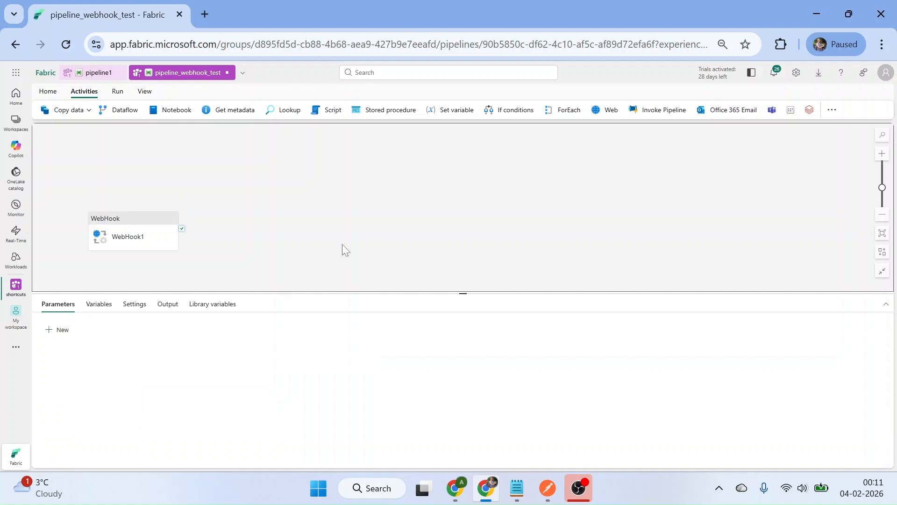
# - Review the WebHook activity's request settings, general properties and connection details without changing the connection
pyautogui.click(137, 240)
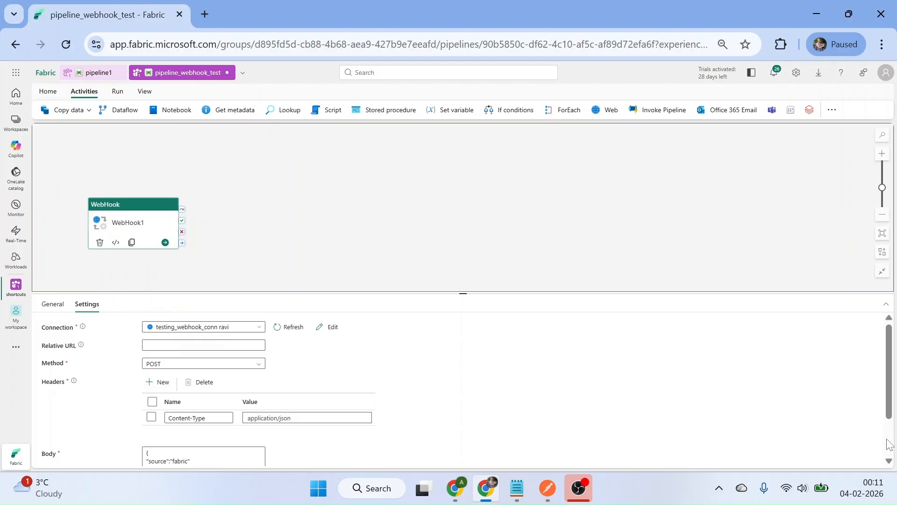
pyautogui.scroll(-2, 742, 401)
pyautogui.moveTo(69, 431)
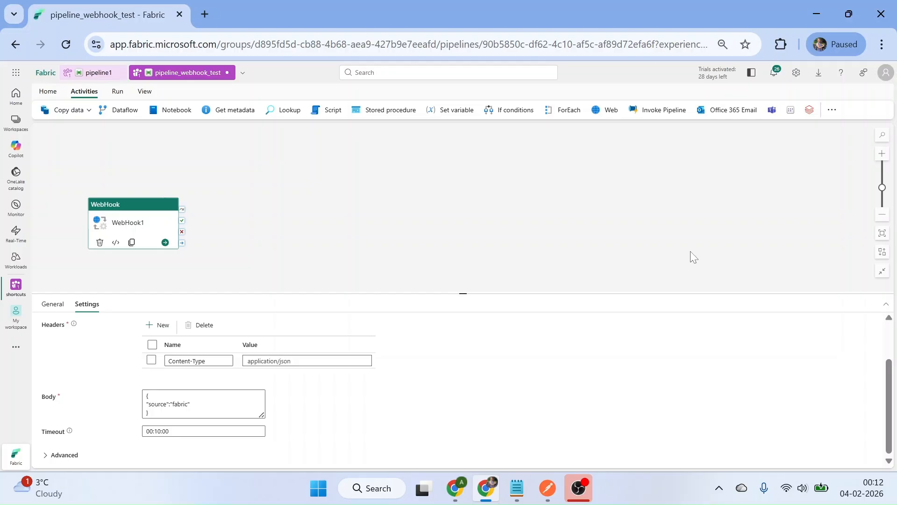
pyautogui.click(53, 304)
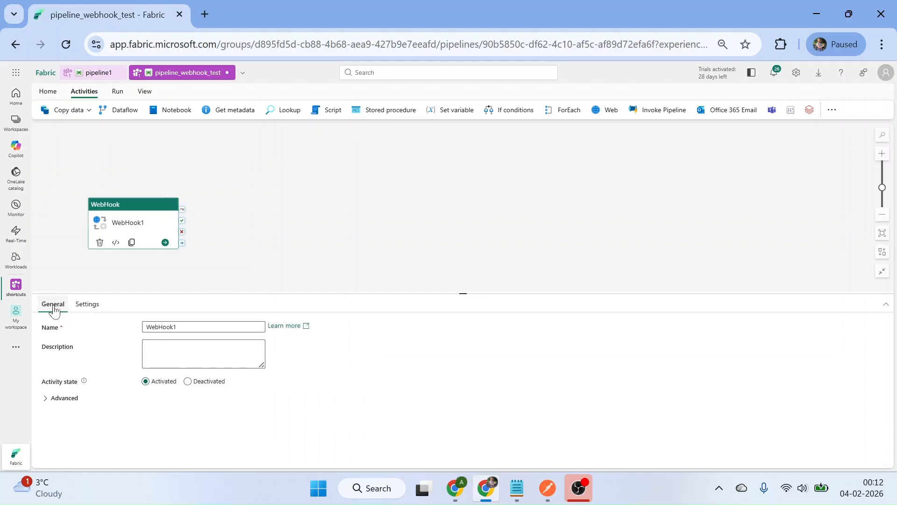
pyautogui.click(86, 304)
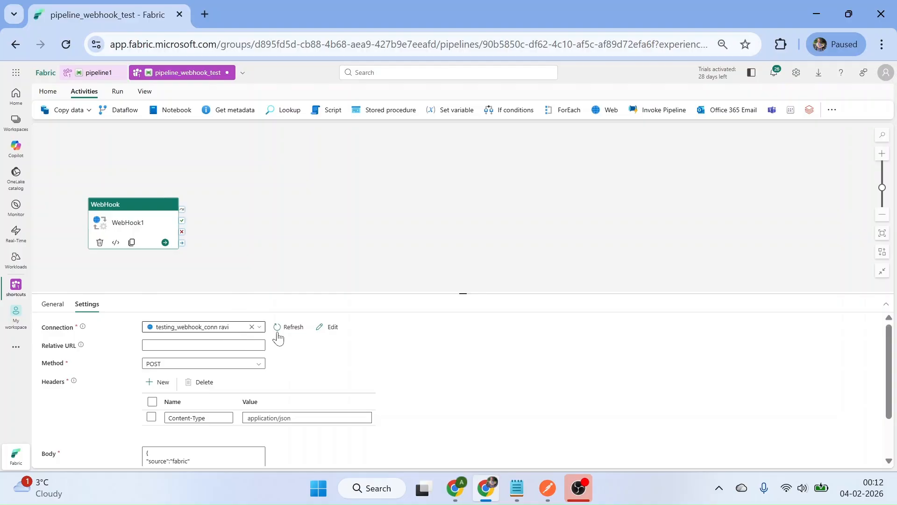
pyautogui.click(329, 329)
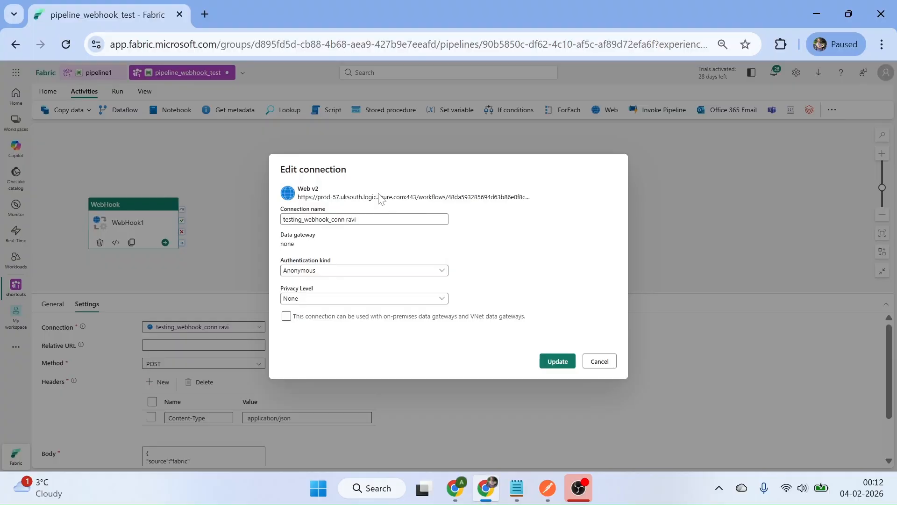
pyautogui.click(599, 361)
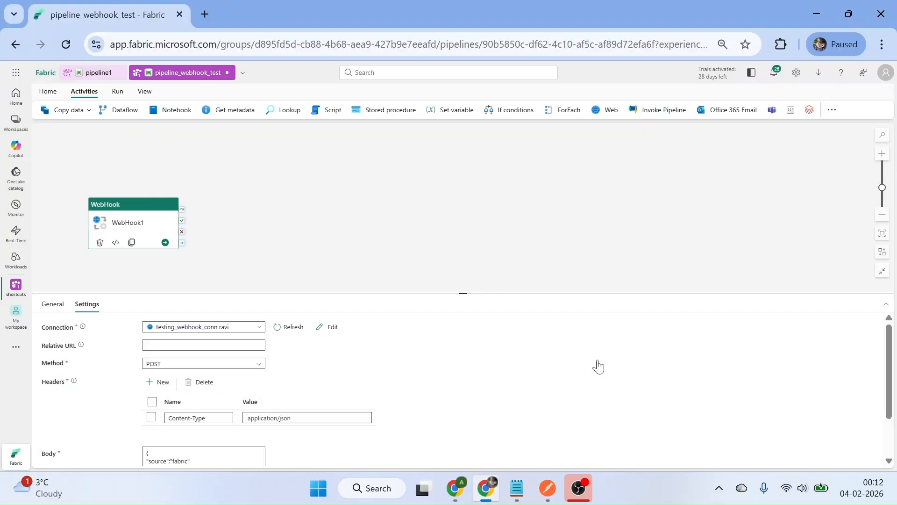
# - Examine the WebHook activity's timeout and its advanced certificate validation and callback status options
pyautogui.moveTo(890, 334); pyautogui.dragTo(893, 371)
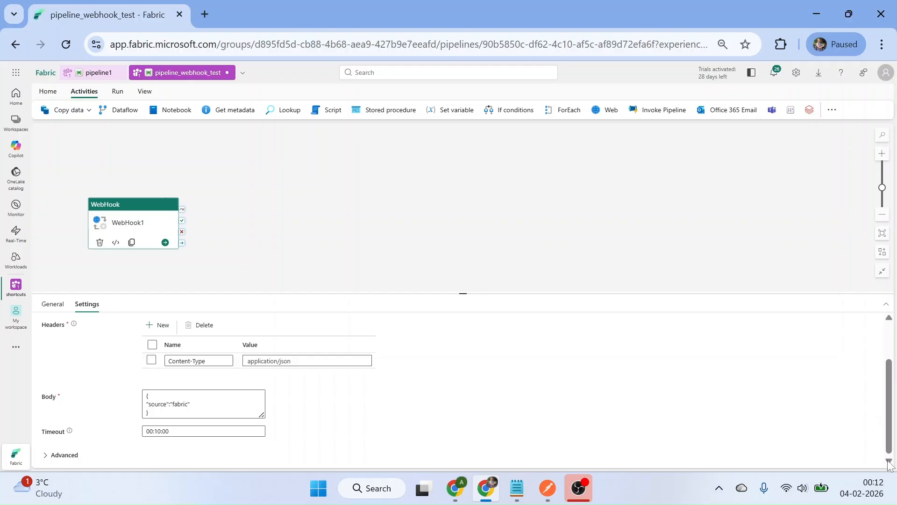
pyautogui.click(46, 458)
pyautogui.scroll(-2, 892, 444)
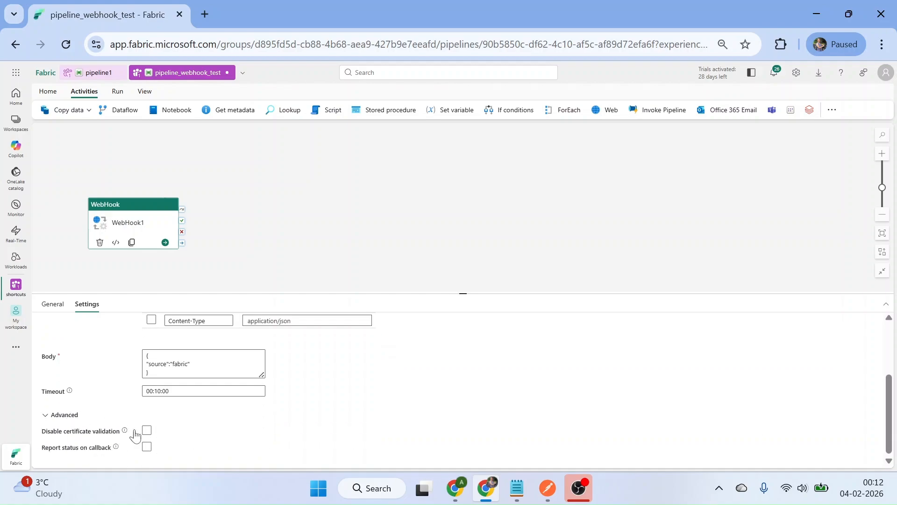
pyautogui.moveTo(124, 434)
pyautogui.click(57, 308)
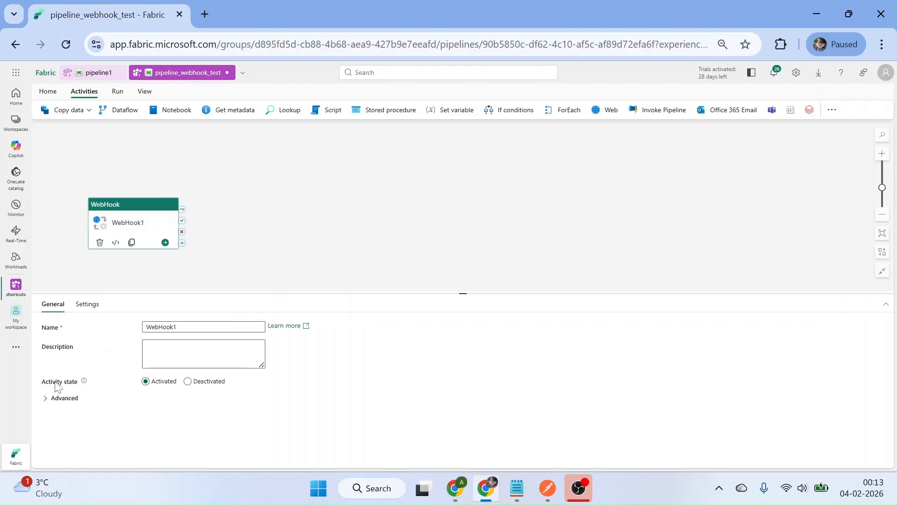
pyautogui.click(203, 244)
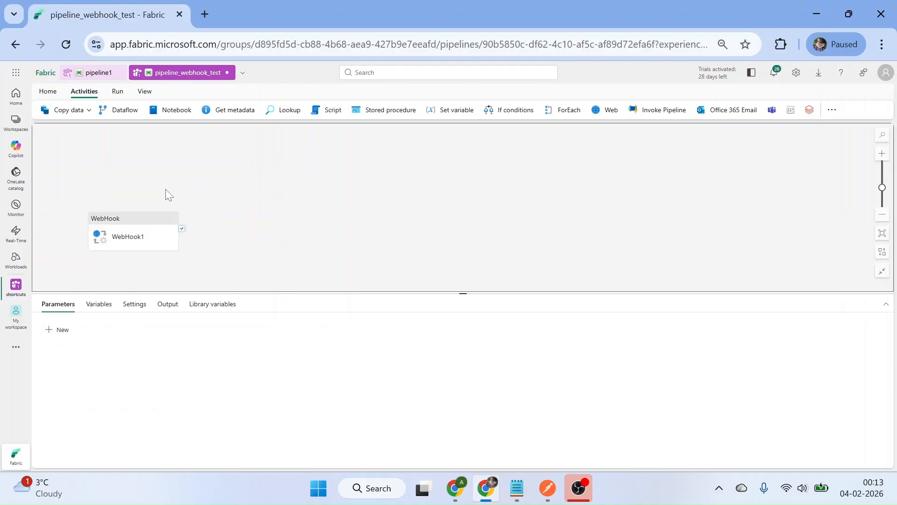
# - Validate the webhook pipeline and save it
pyautogui.click(50, 98)
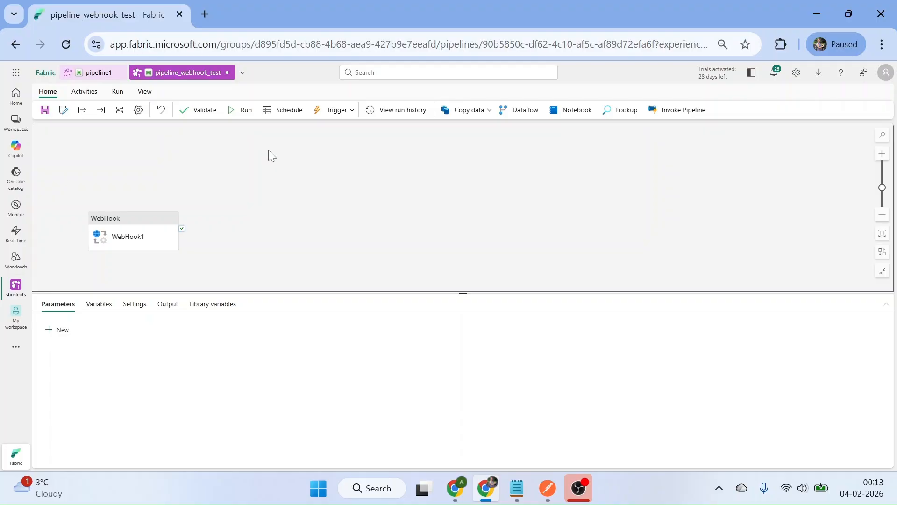
pyautogui.click(200, 110)
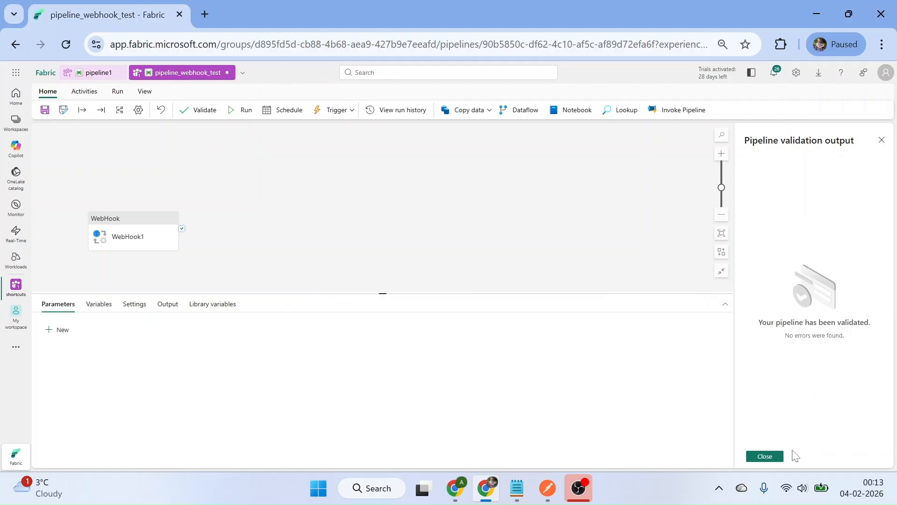
pyautogui.click(774, 458)
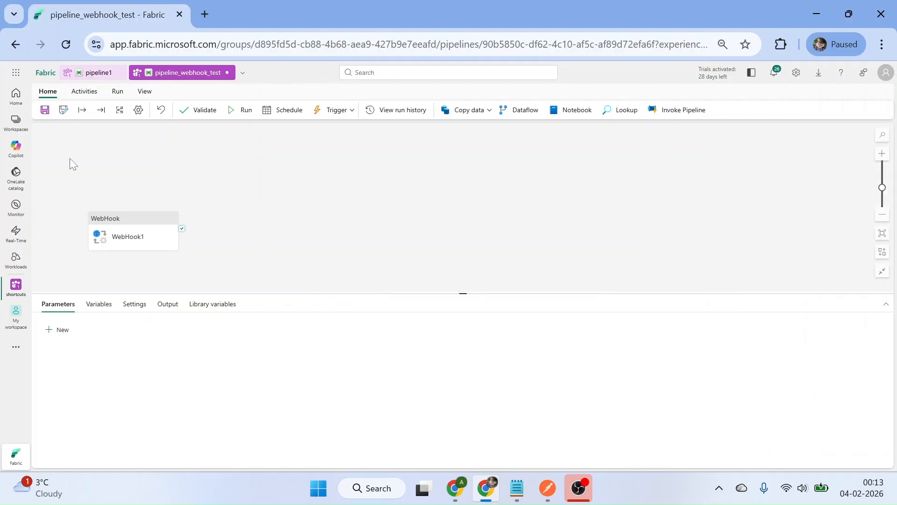
pyautogui.click(45, 110)
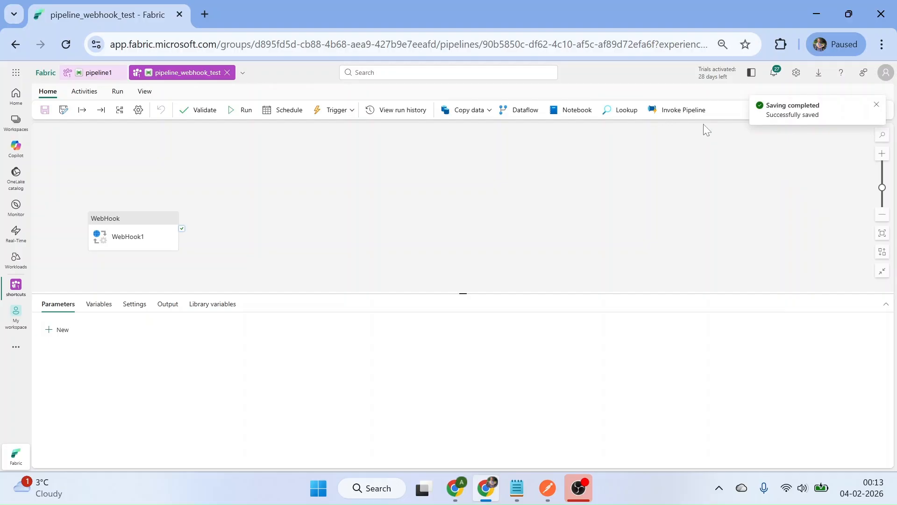
pyautogui.click(876, 105)
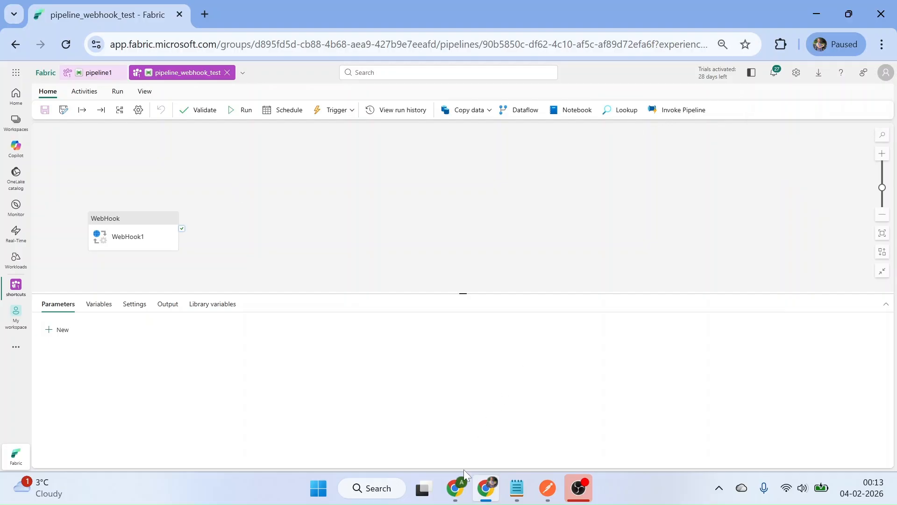
# - Switch to the Azure portal and check the run history on the fabric-webhook-testing logic app's overview
pyautogui.click(455, 489)
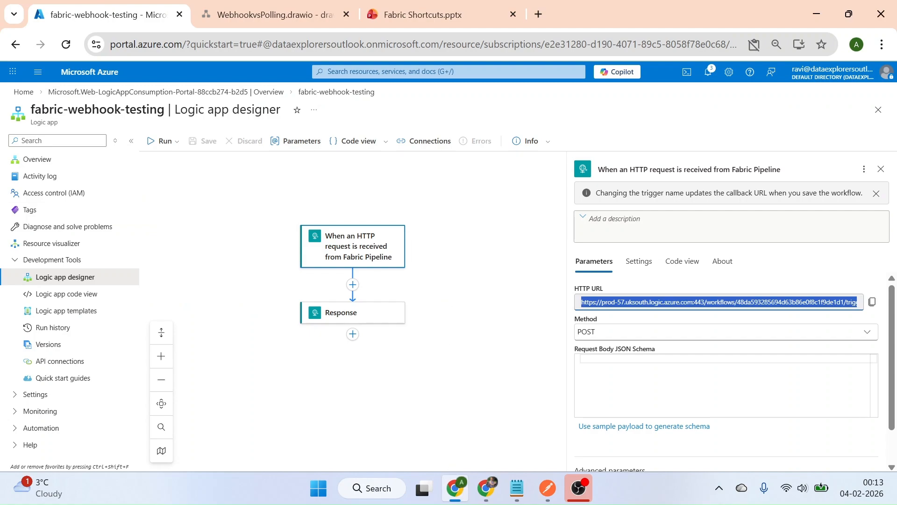
pyautogui.click(313, 95)
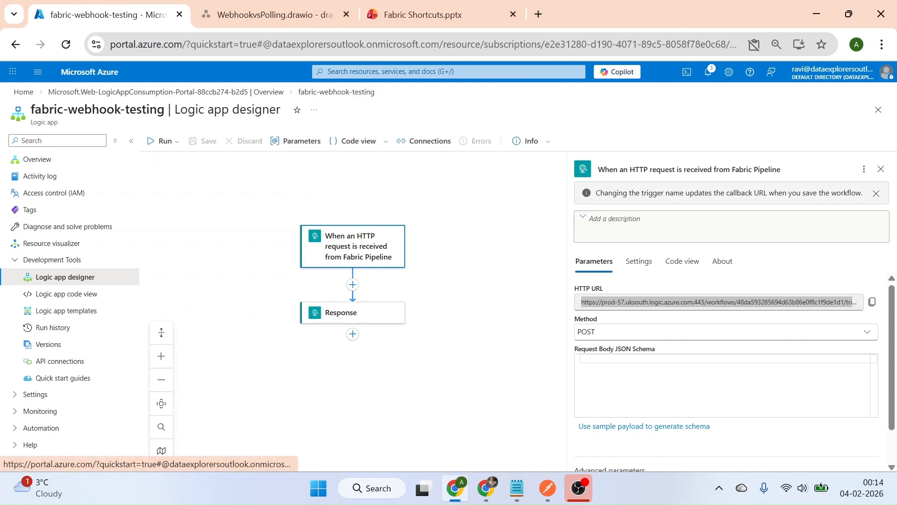
pyautogui.click(56, 165)
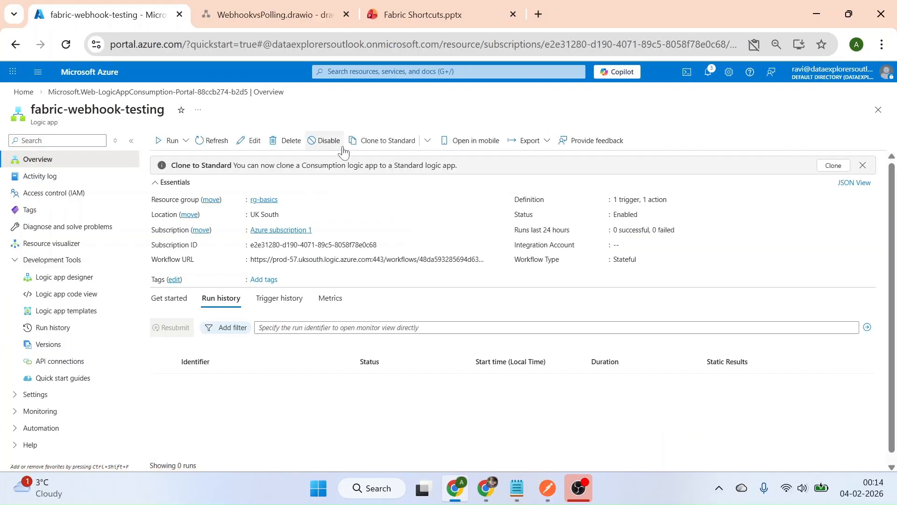
pyautogui.scroll(2, 329, 152)
pyautogui.scroll(1, 329, 154)
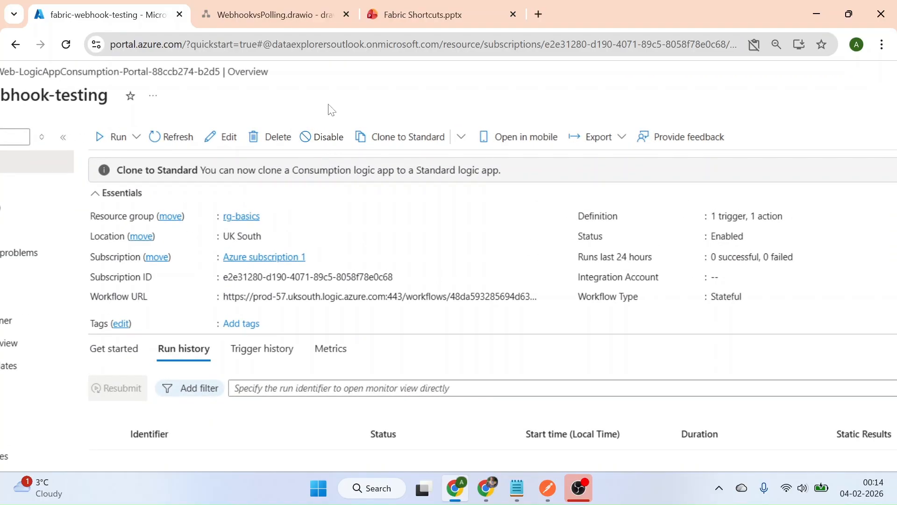
pyautogui.scroll(-3, 385, 104)
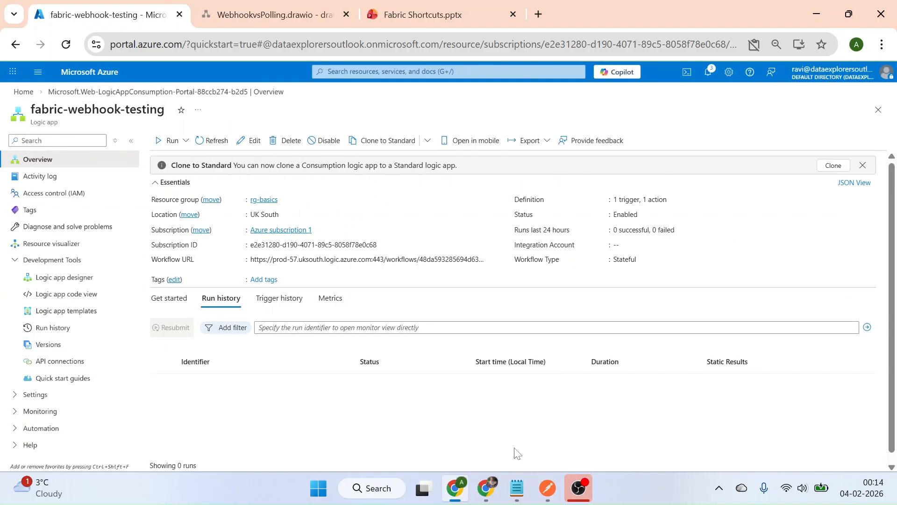
# - Return to Fabric, edit the WebHook activity's timeout value and save the pipeline
pyautogui.click(485, 492)
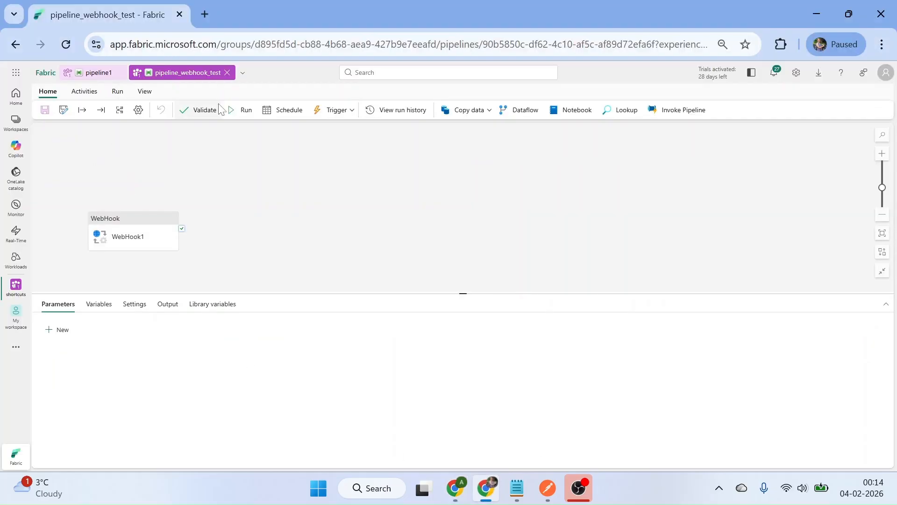
pyautogui.click(120, 237)
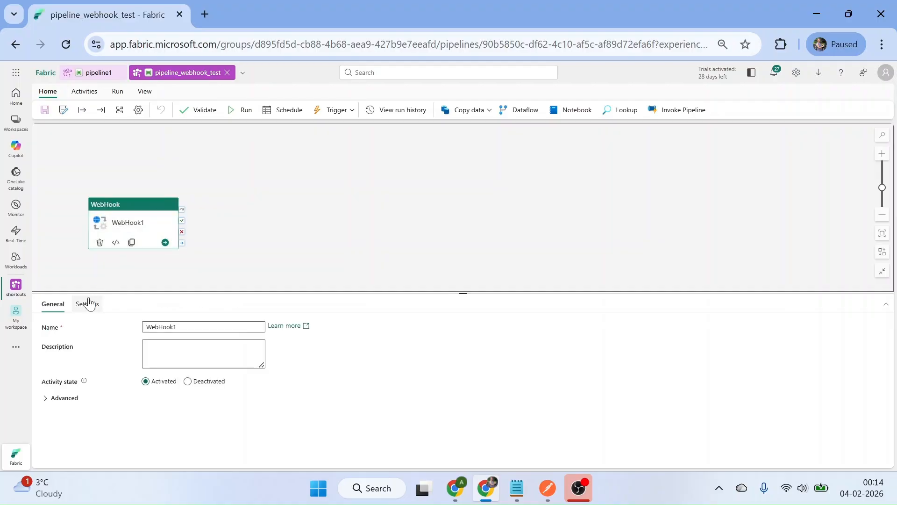
pyautogui.click(87, 304)
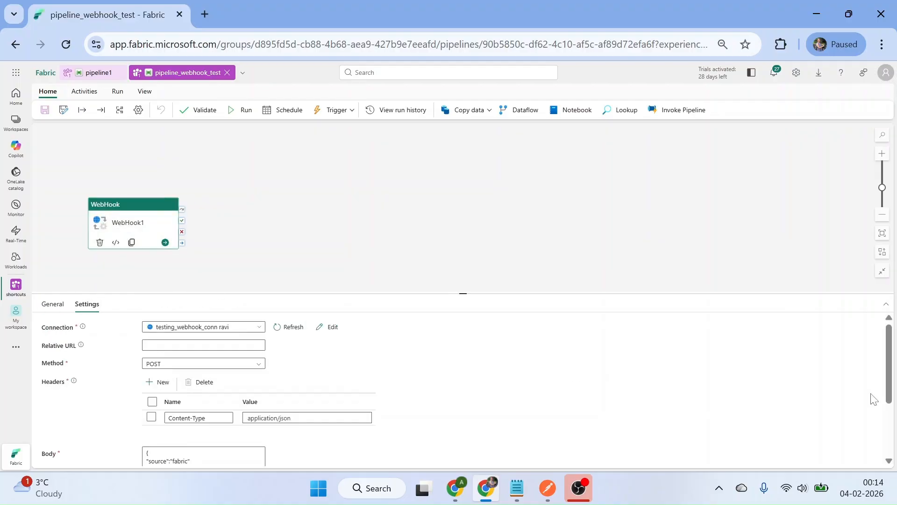
pyautogui.scroll(-3, 893, 420)
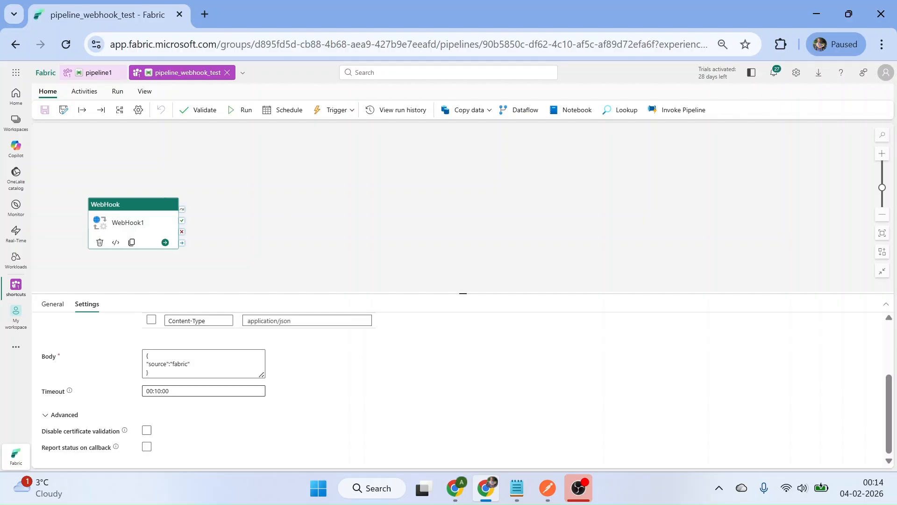
pyautogui.click(187, 391)
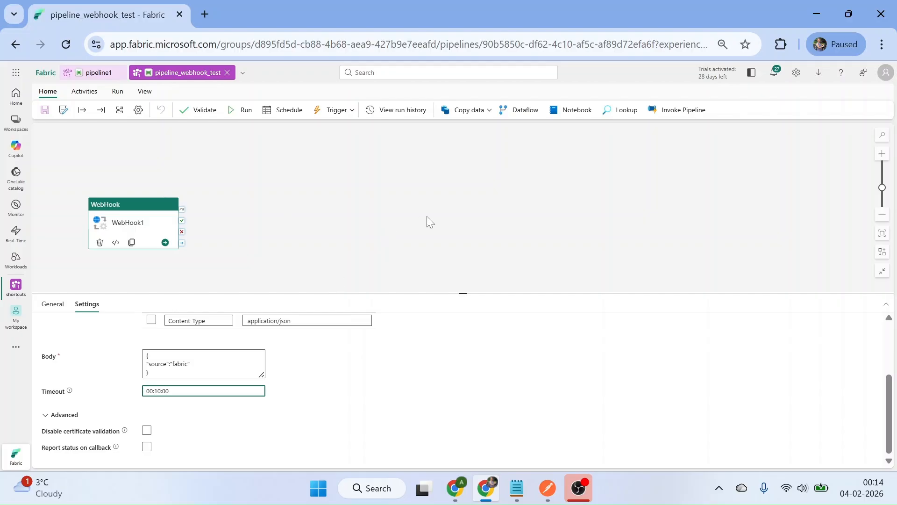
pyautogui.write(':')
pyautogui.click(302, 231)
pyautogui.click(45, 109)
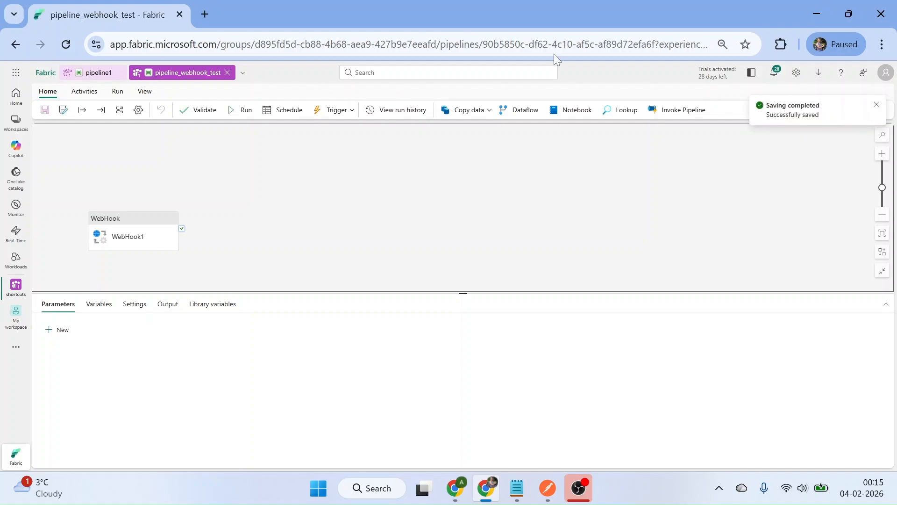
pyautogui.click(876, 105)
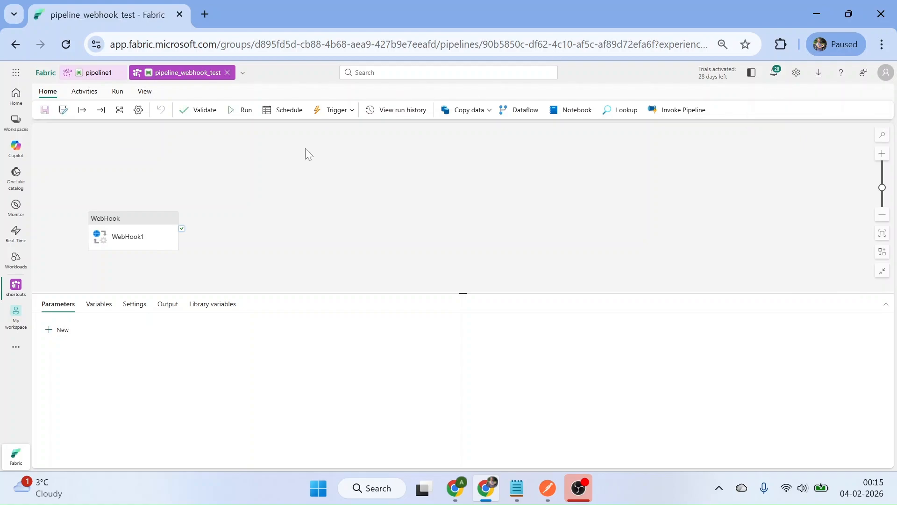
# - Run the webhook pipeline and switch back to the logic app's overview in the Azure portal
pyautogui.click(119, 94)
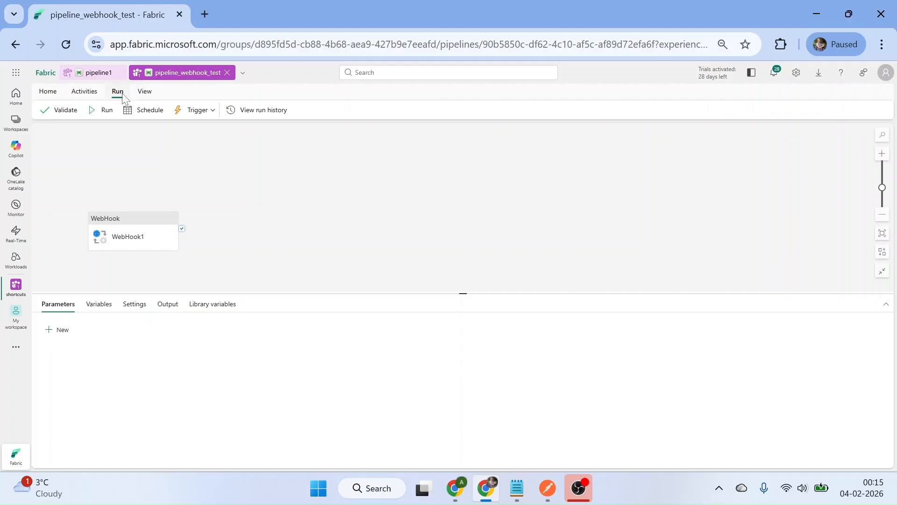
pyautogui.click(105, 110)
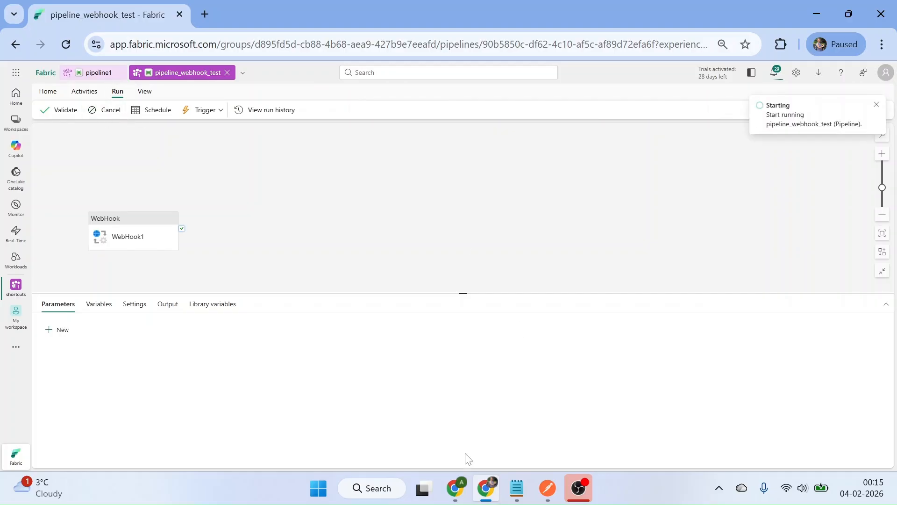
pyautogui.click(455, 488)
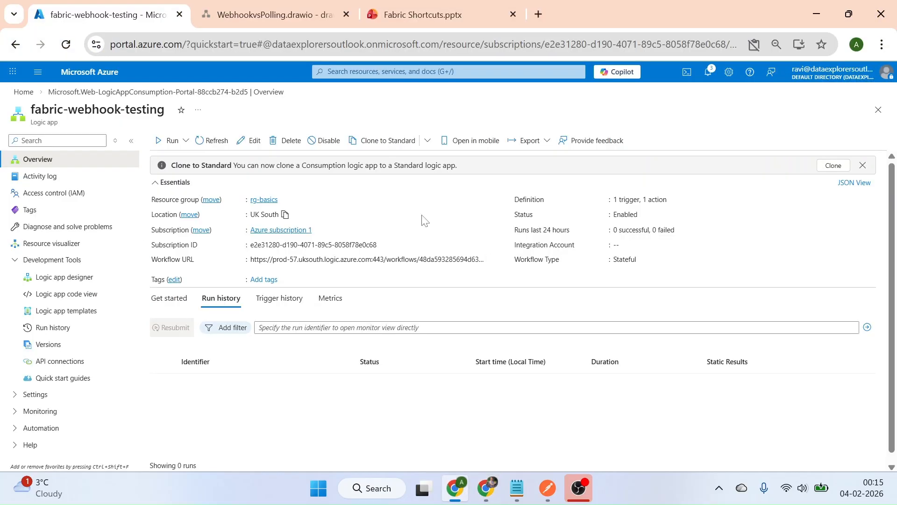
# - Check the webhook pipeline's progress in Fabric, then return to the Azure portal and refresh the logic app's run history
pyautogui.click(487, 491)
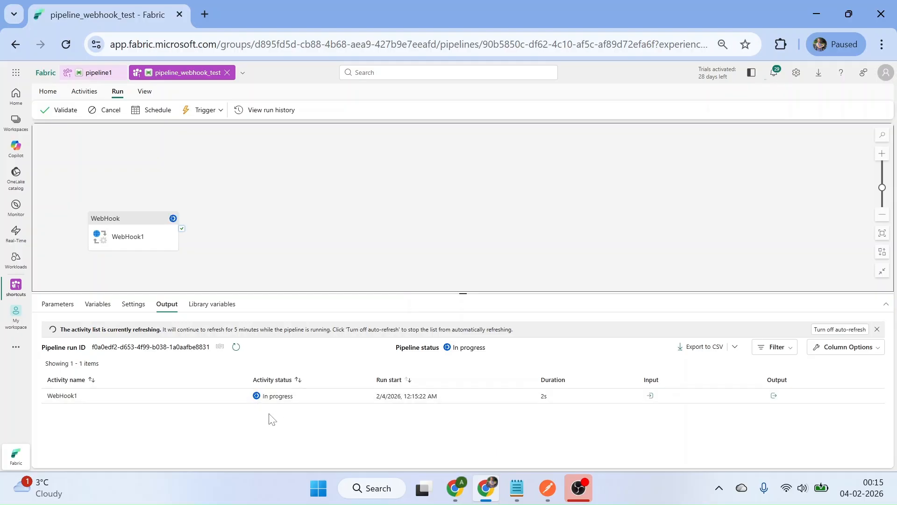
pyautogui.click(452, 491)
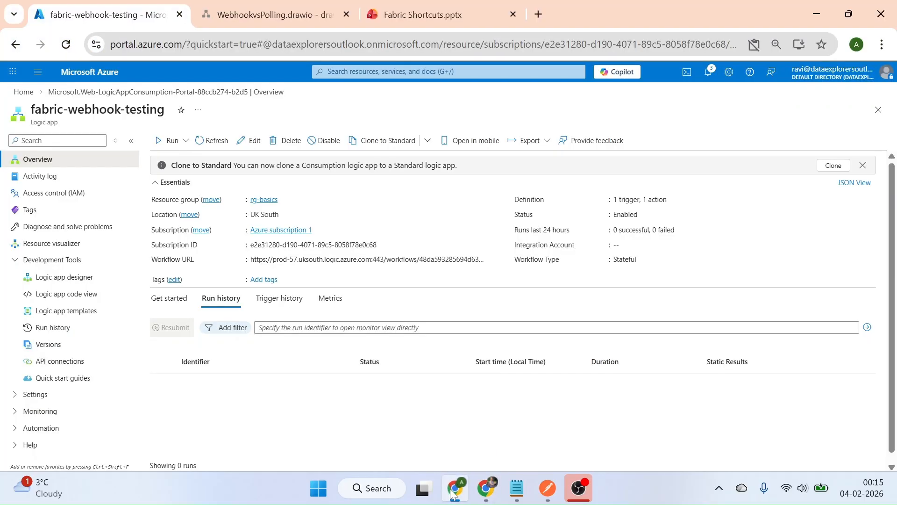
pyautogui.click(213, 142)
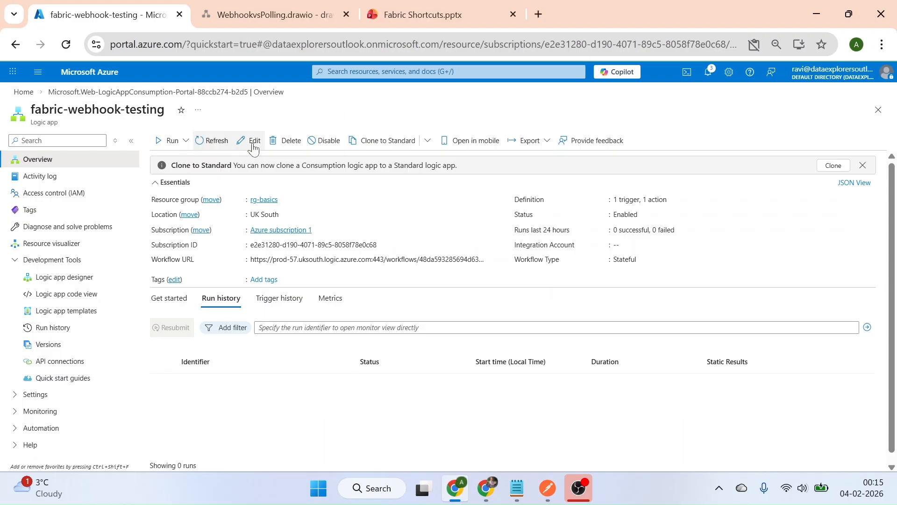
pyautogui.click(210, 142)
pyautogui.click(215, 144)
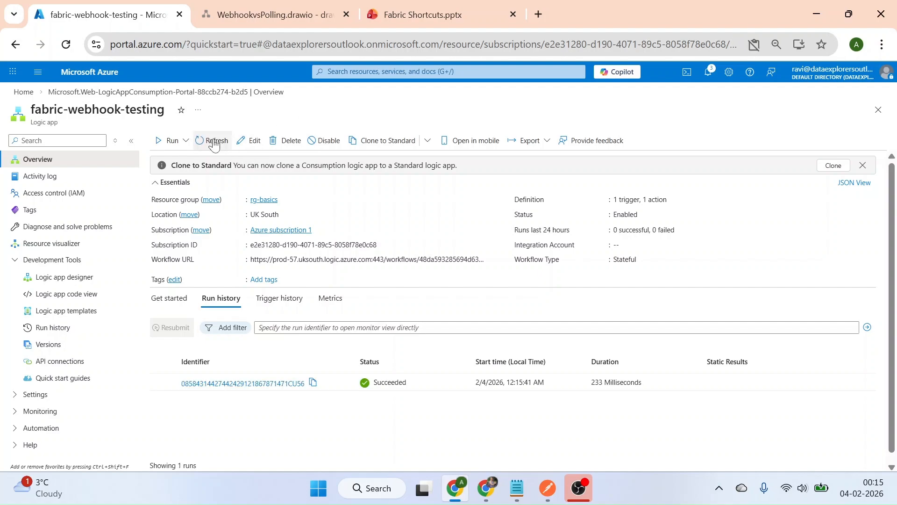
# - Switch back to Fabric and repeatedly refresh the pipeline run's output to monitor the WebHook1 activity
pyautogui.click(486, 488)
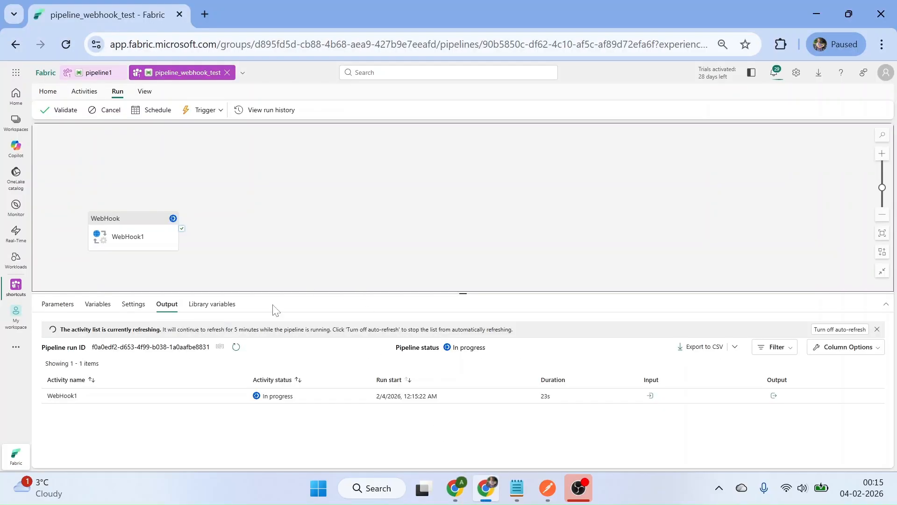
pyautogui.click(236, 346)
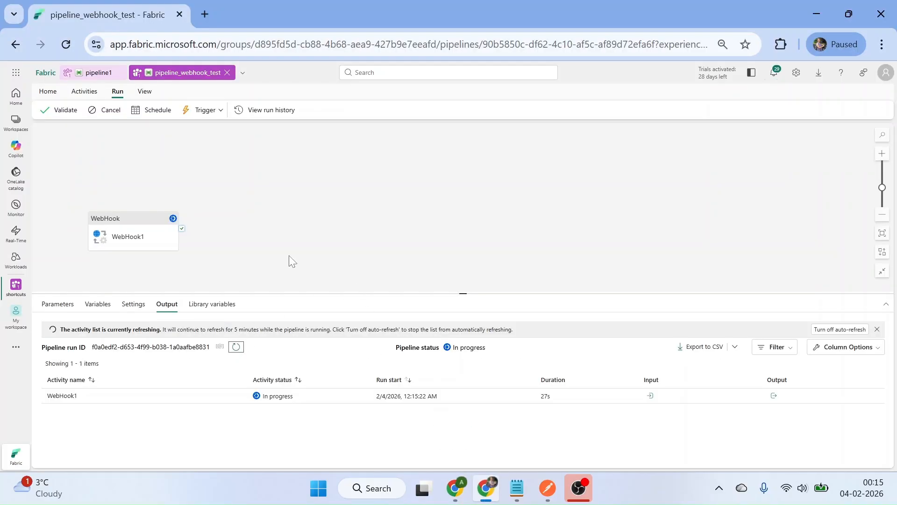
pyautogui.click(235, 349)
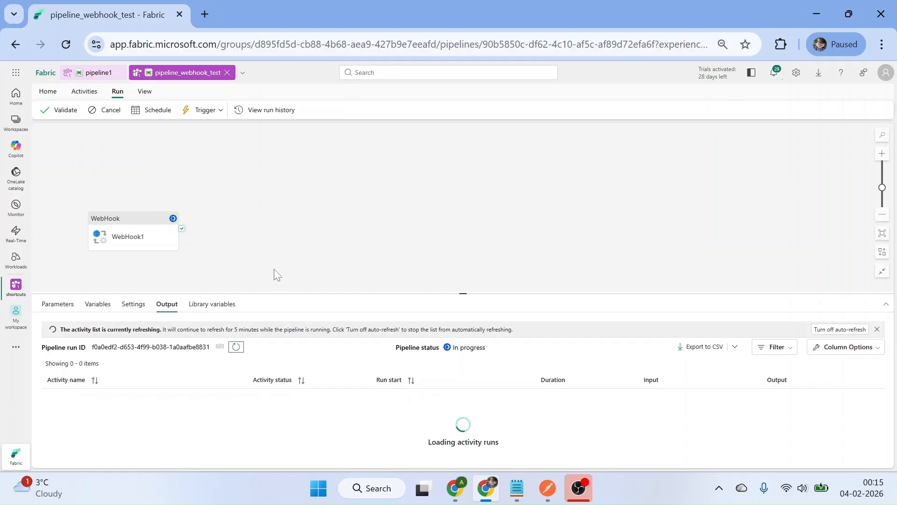
pyautogui.click(237, 348)
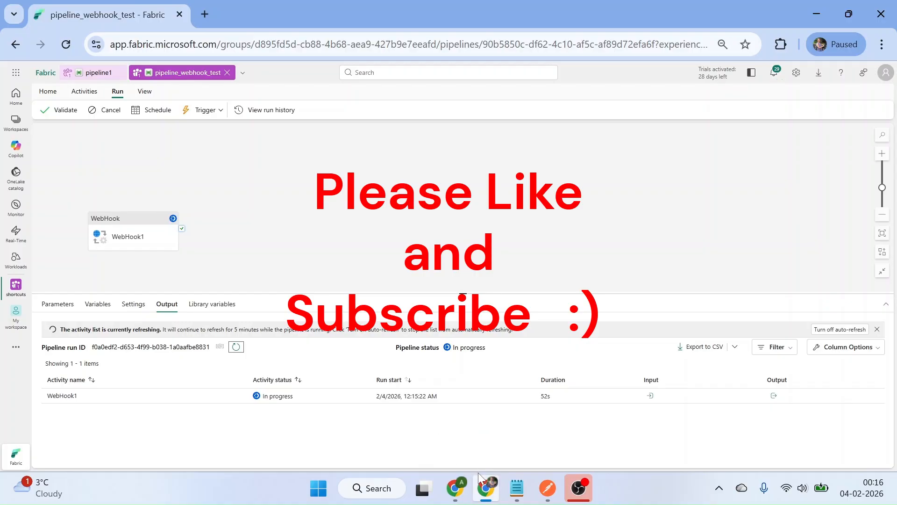
pyautogui.moveTo(455, 499)
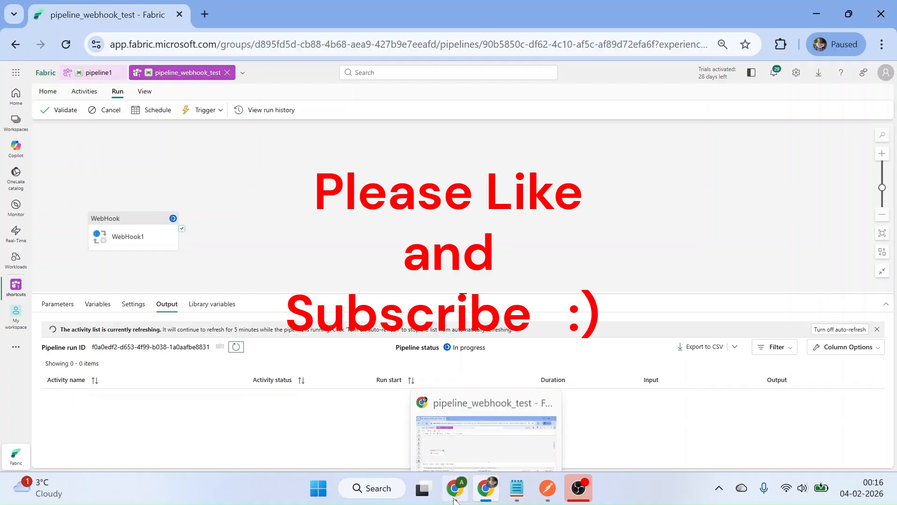
pyautogui.click(236, 346)
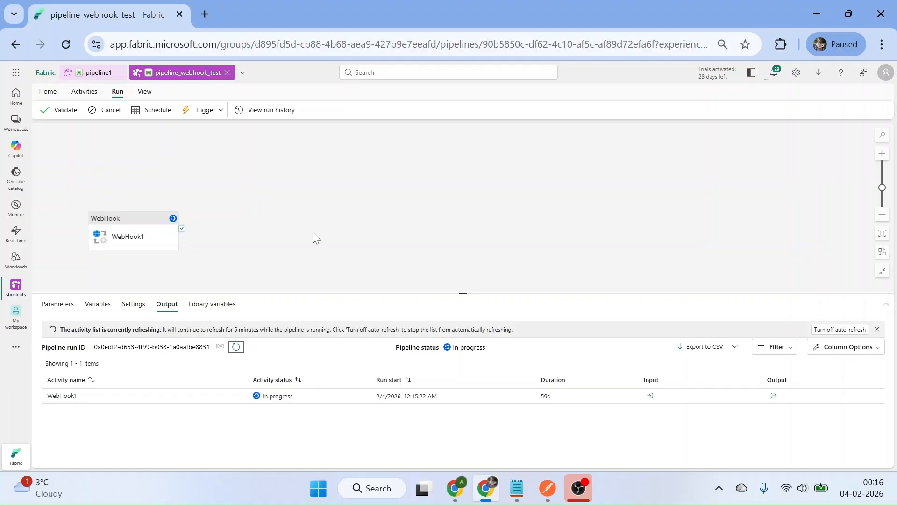
pyautogui.click(237, 349)
pyautogui.moveTo(486, 478)
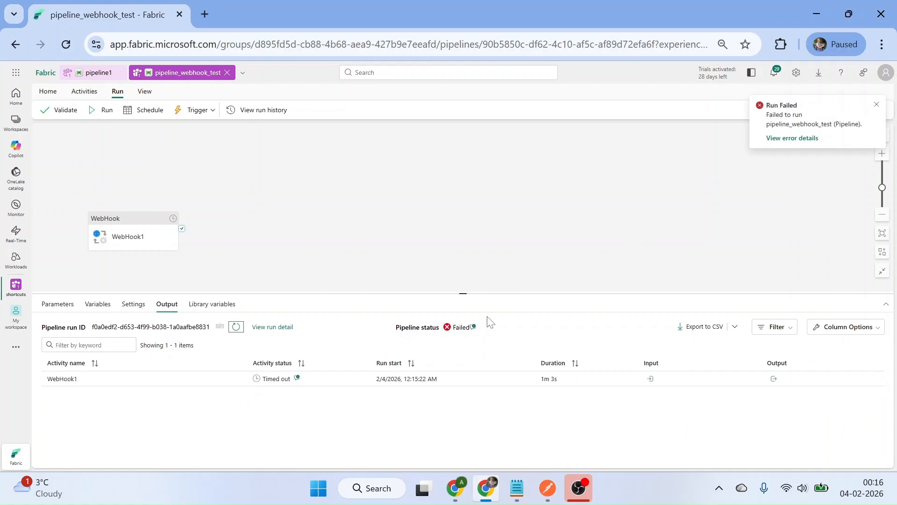
# - Read the pipeline run's error details, close them and review the WebHook1 activity's body and timeout settings
pyautogui.click(473, 327)
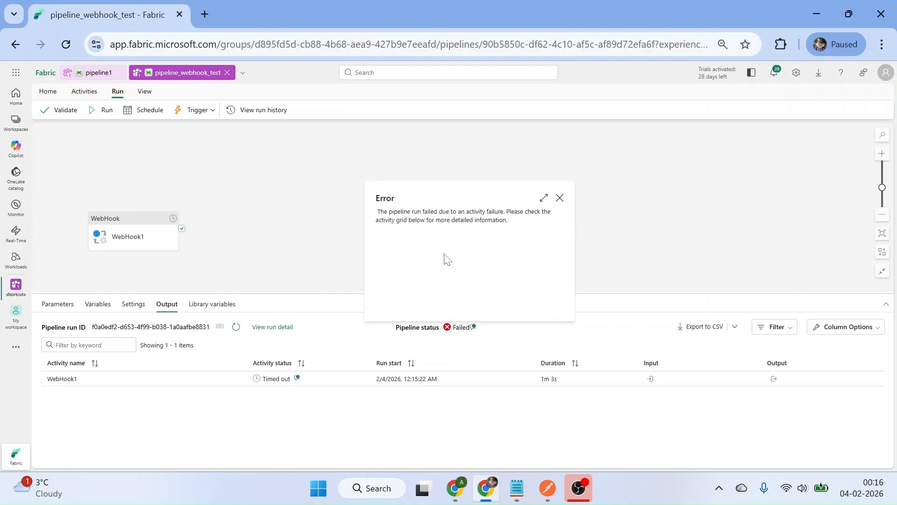
pyautogui.click(561, 198)
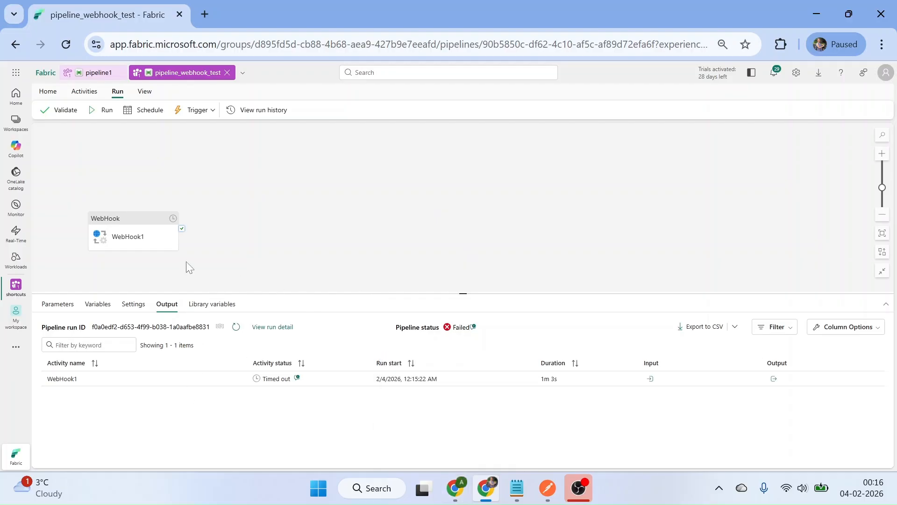
pyautogui.click(141, 225)
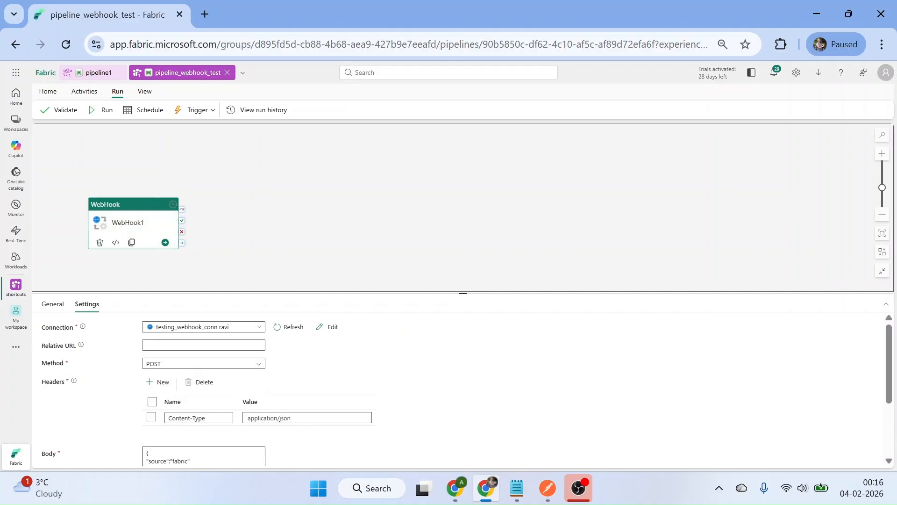
pyautogui.scroll(-2, 196, 406)
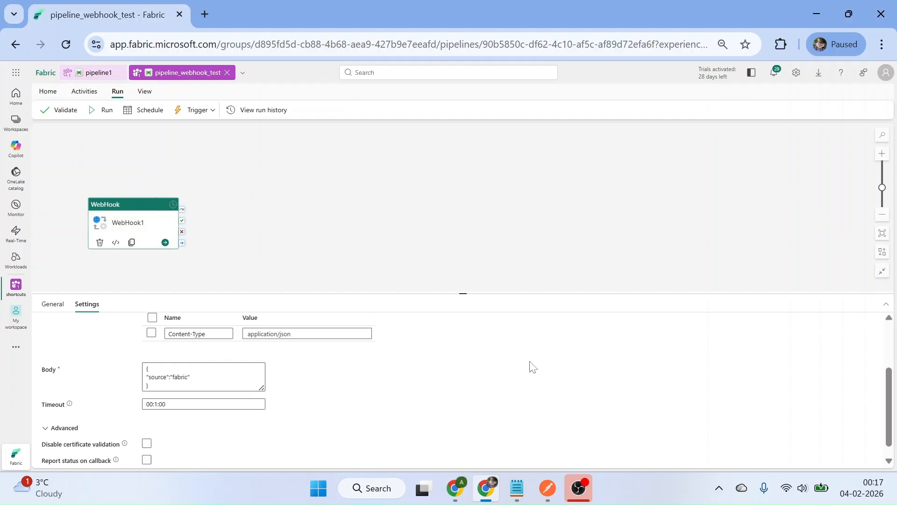
# - Switch to the Azure portal, open the logic app's latest run and examine the callBackUri in the HTTP trigger's output body
pyautogui.click(458, 499)
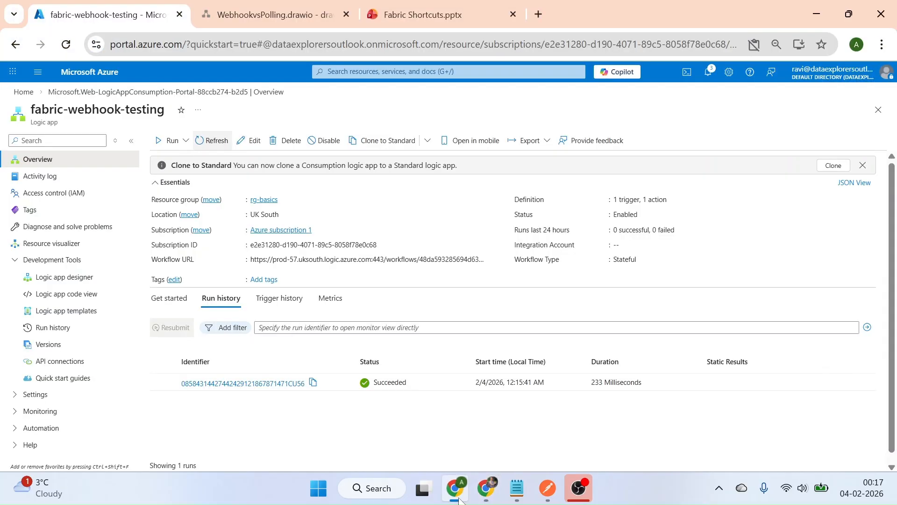
pyautogui.click(234, 387)
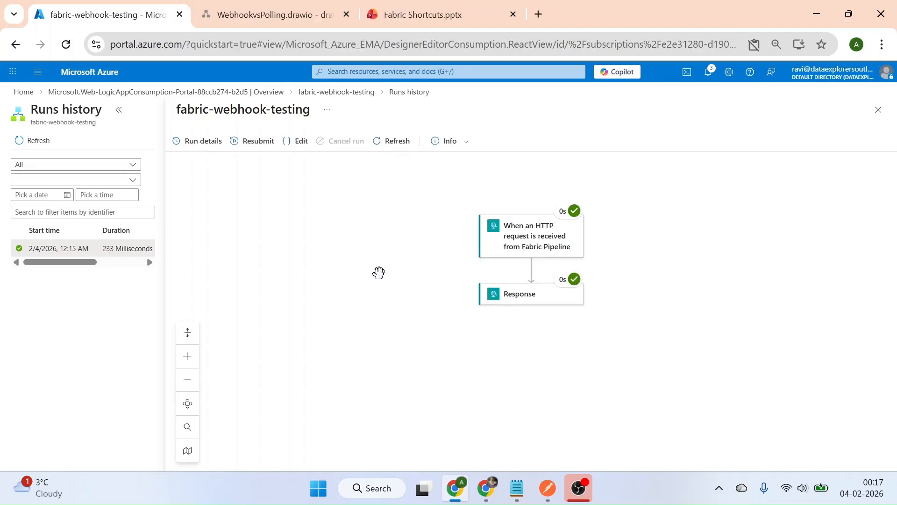
pyautogui.click(541, 227)
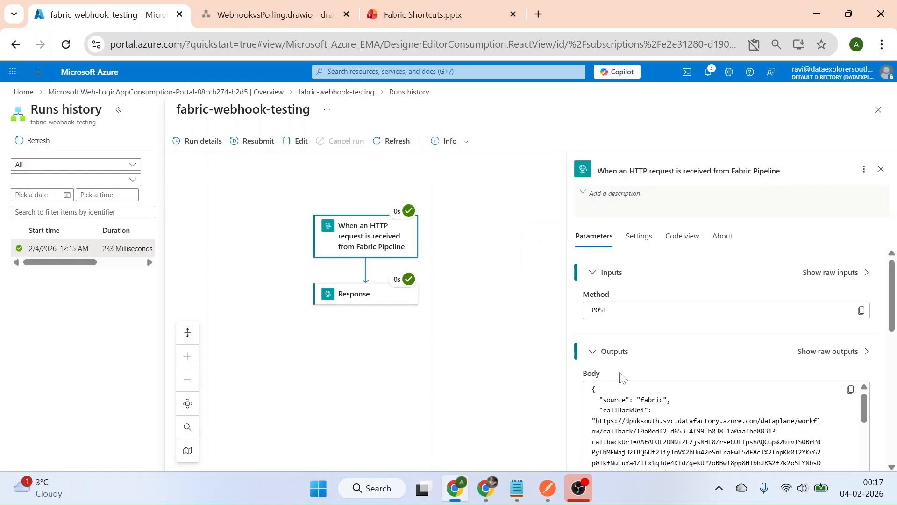
pyautogui.moveTo(600, 409); pyautogui.dragTo(823, 467)
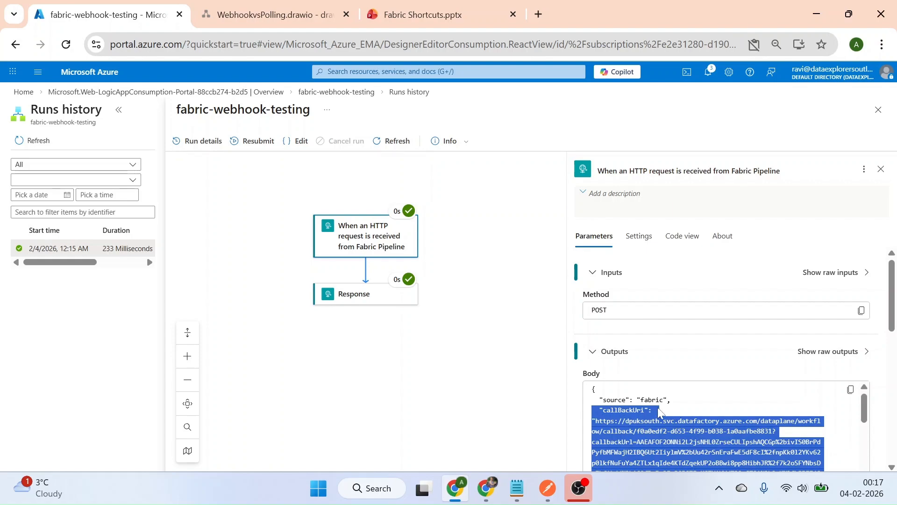
pyautogui.click(729, 425)
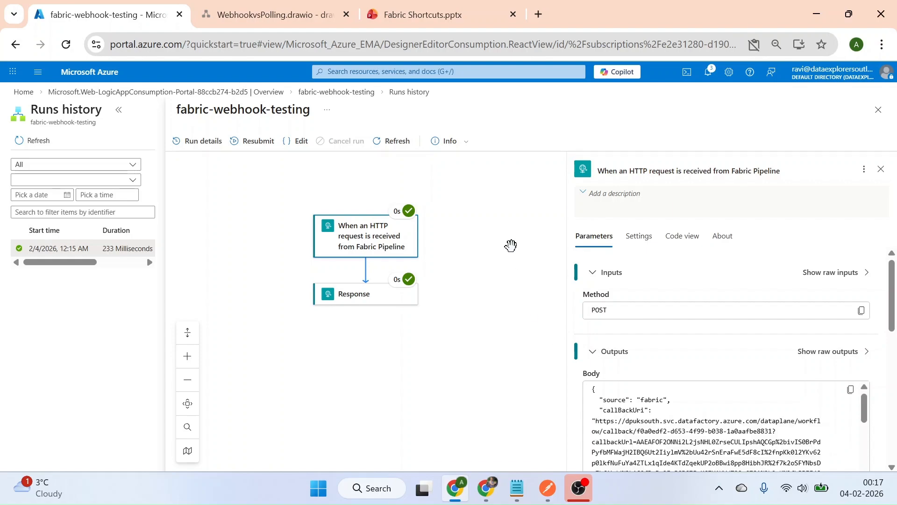
pyautogui.click(882, 170)
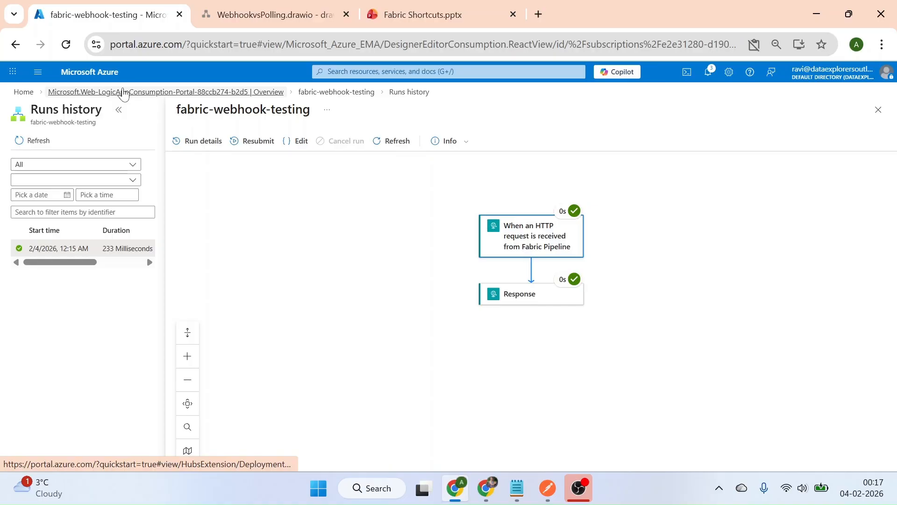
# - Open the fabric-webhook-testing logic app for editing and add a built-in HTTP action after the Response action
pyautogui.click(121, 92)
pyautogui.click(202, 279)
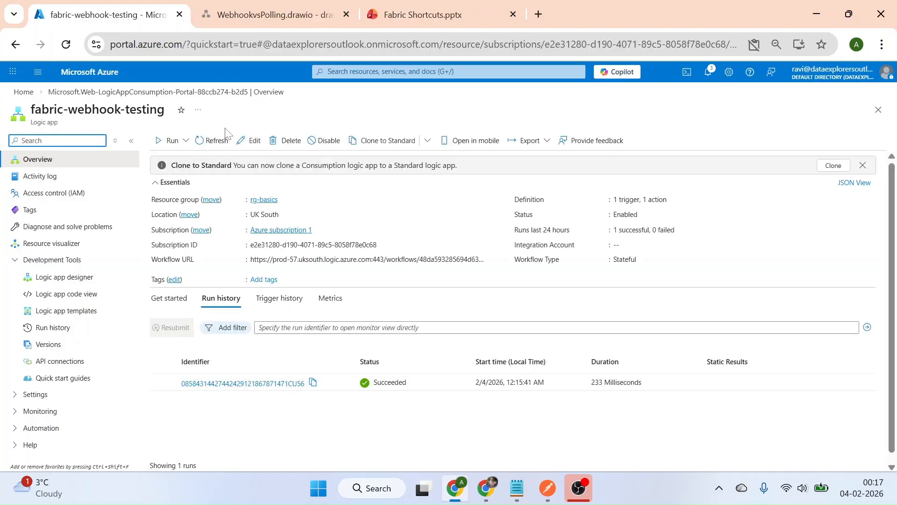
pyautogui.click(250, 140)
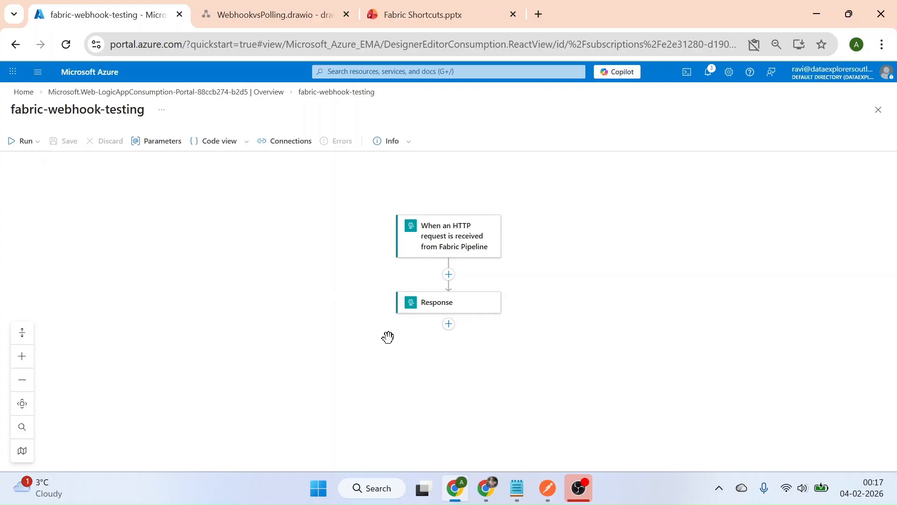
pyautogui.click(448, 326)
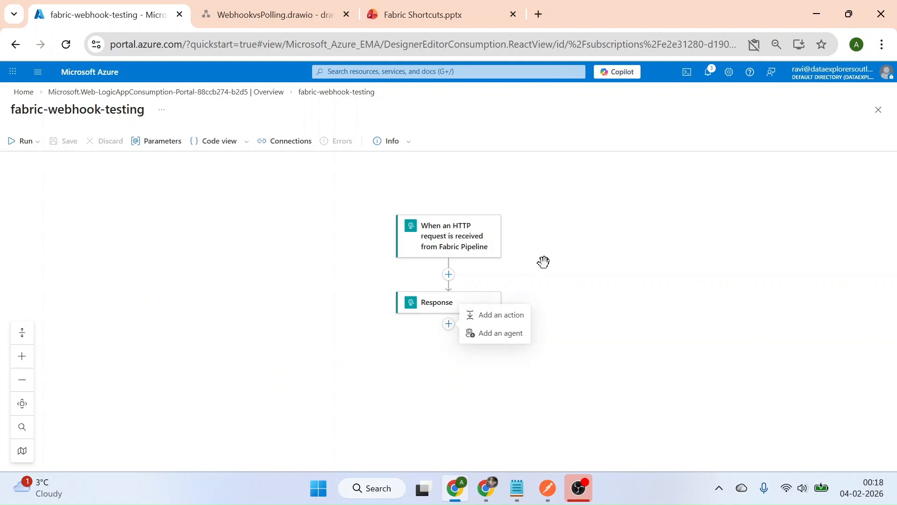
pyautogui.click(510, 321)
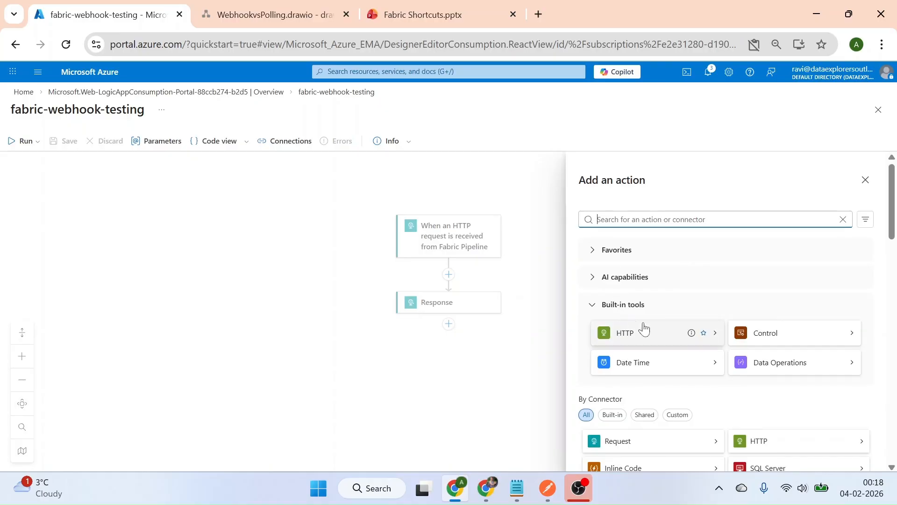
pyautogui.click(621, 338)
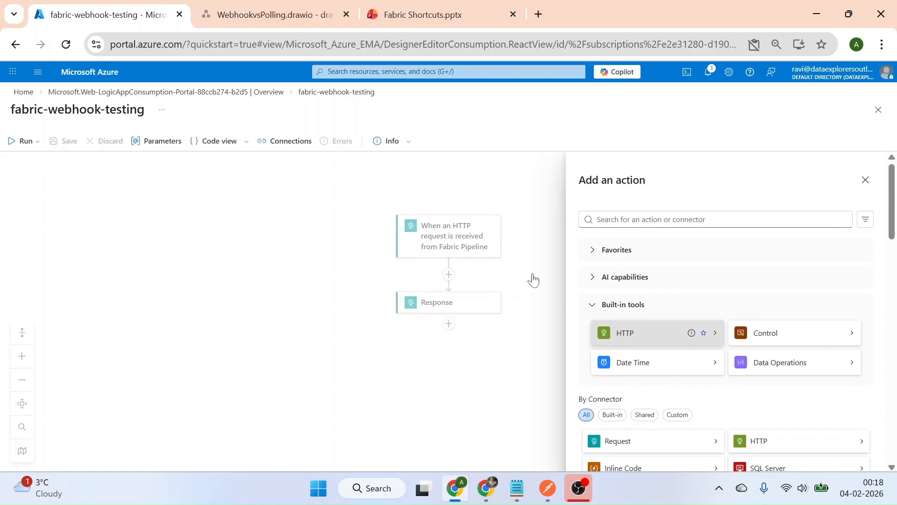
pyautogui.click(611, 275)
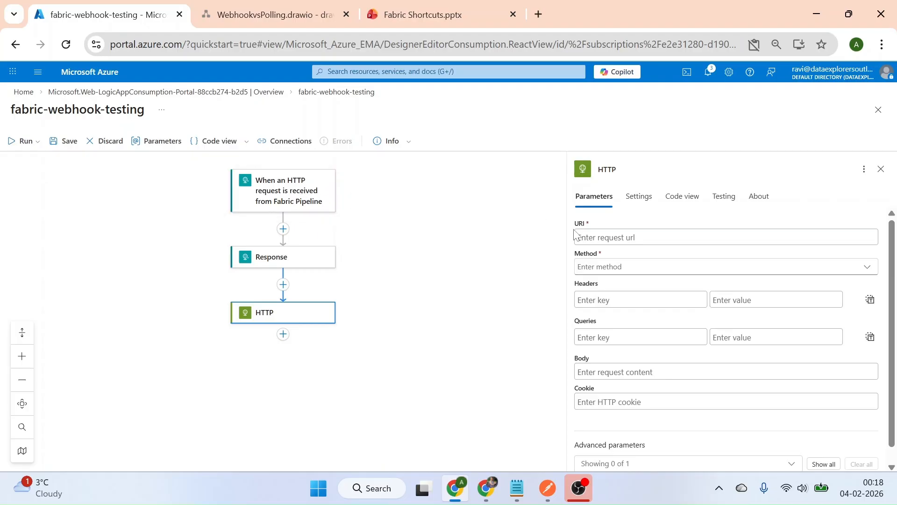
pyautogui.click(599, 237)
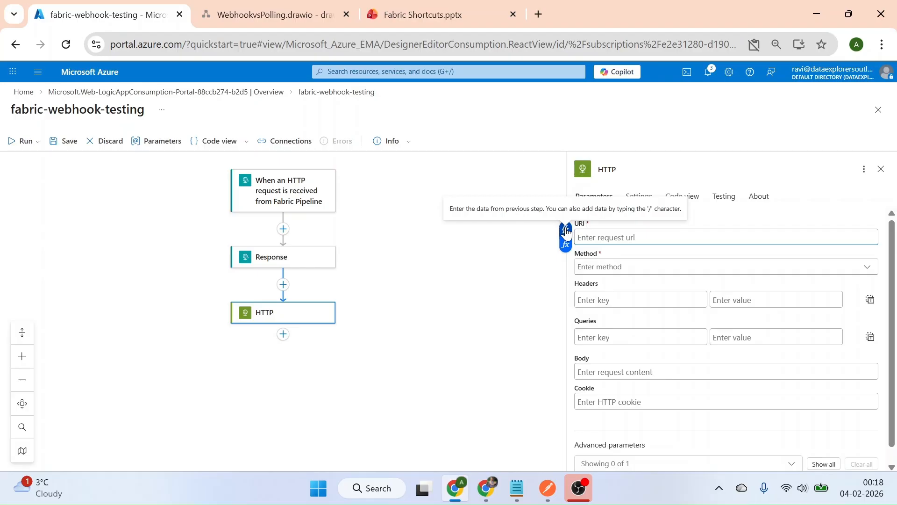
pyautogui.click(566, 232)
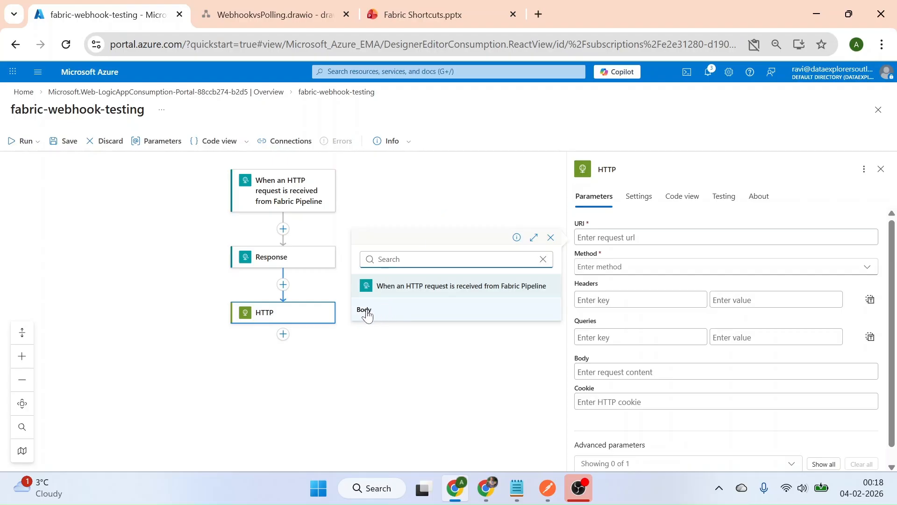
pyautogui.click(551, 237)
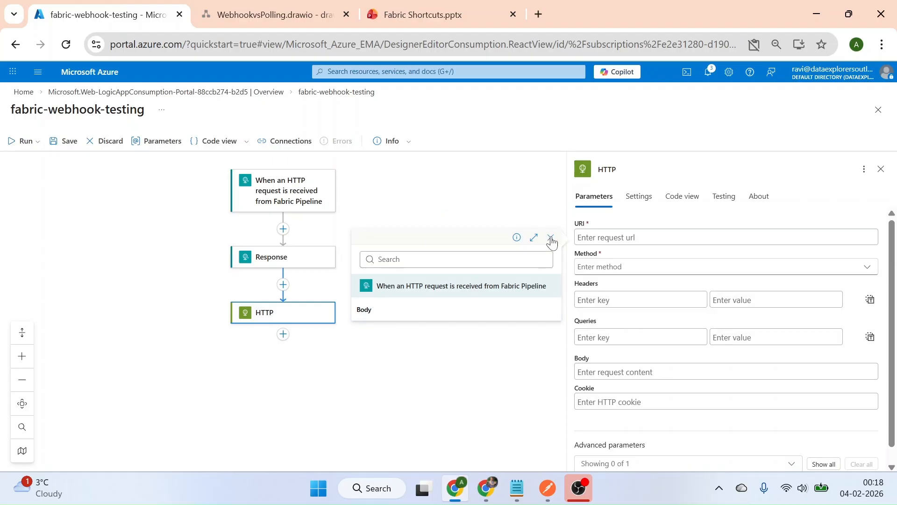
# - Set the HTTP action's URI to the expression triggerBody().callbackUri, using the Fabric trigger's body
pyautogui.click(565, 247)
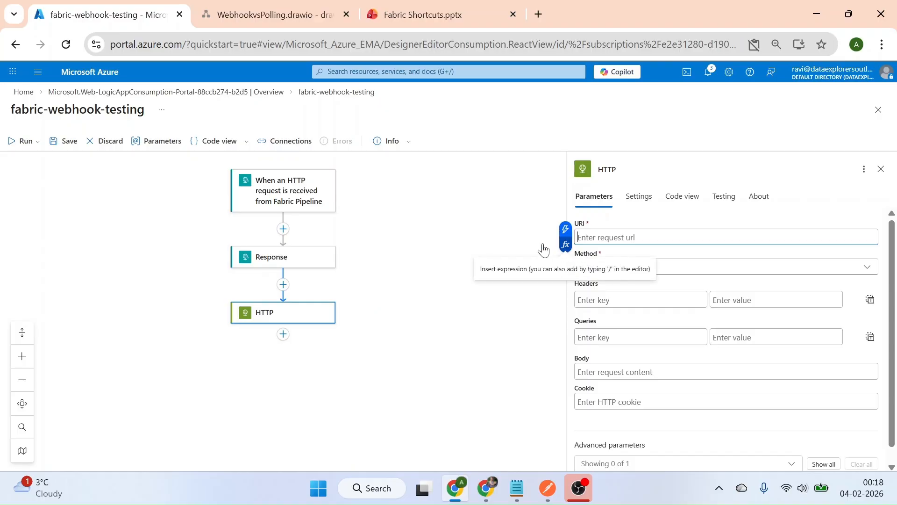
pyautogui.click(437, 274)
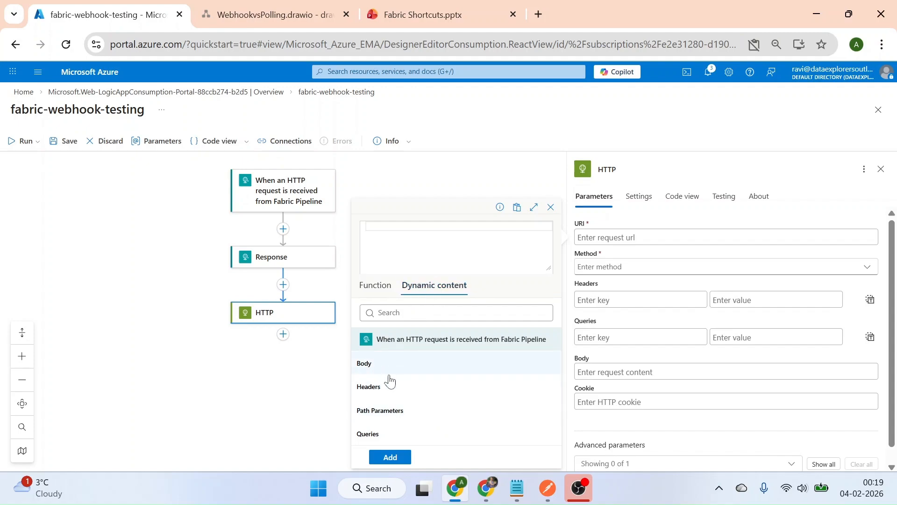
pyautogui.click(375, 286)
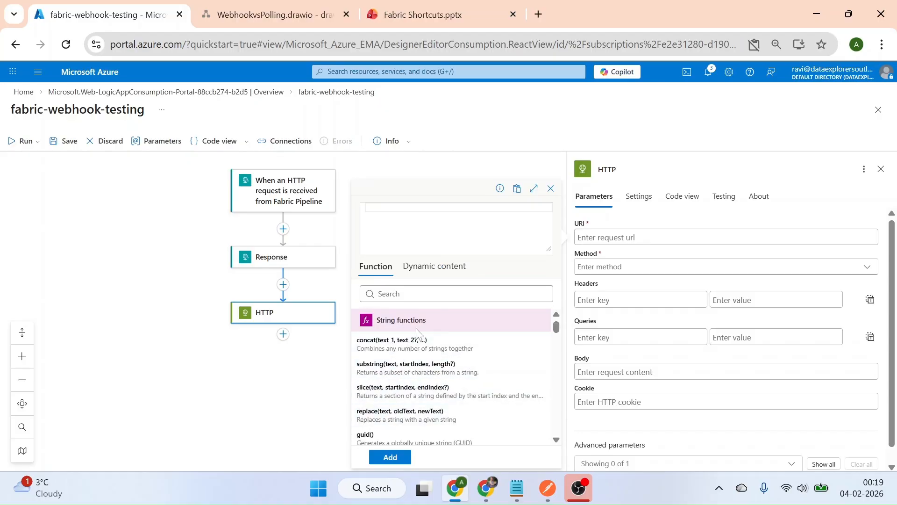
pyautogui.click(438, 275)
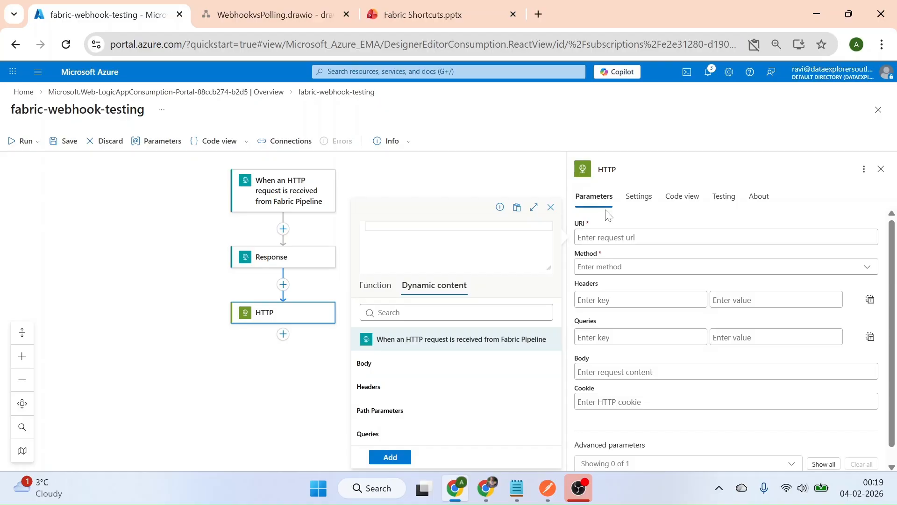
pyautogui.click(375, 369)
pyautogui.write('.')
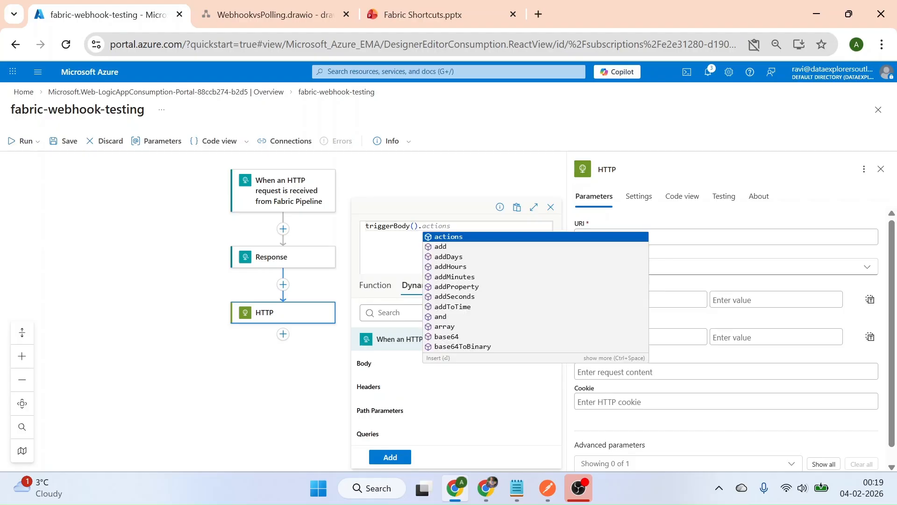
pyautogui.write('call')
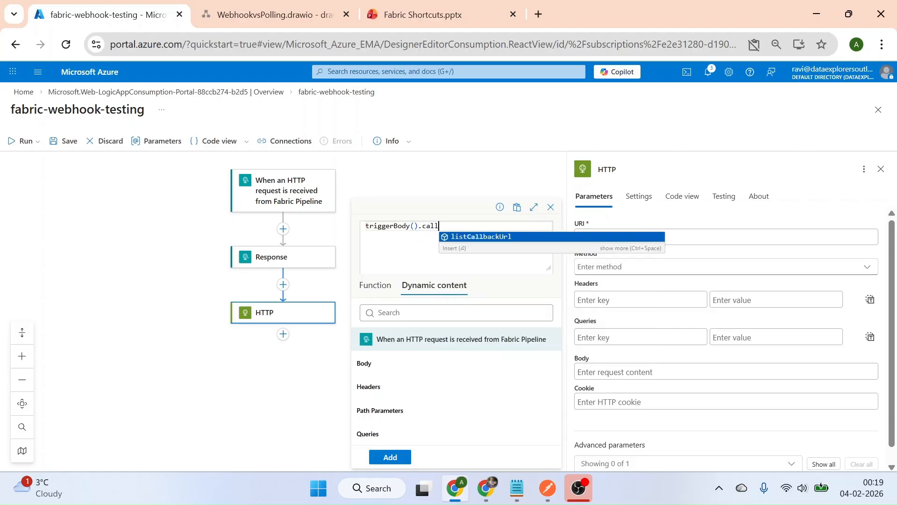
pyautogui.write('back')
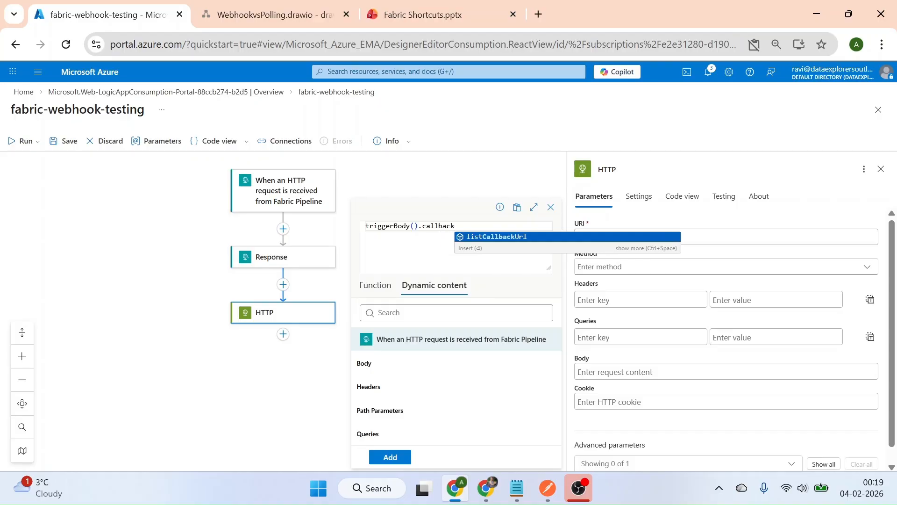
pyautogui.write('U')
pyautogui.write('ro')
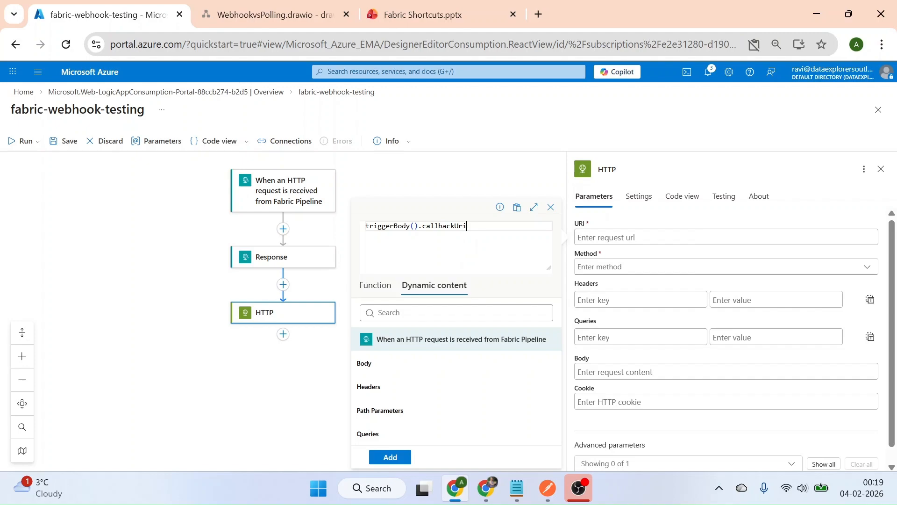
pyautogui.click(390, 457)
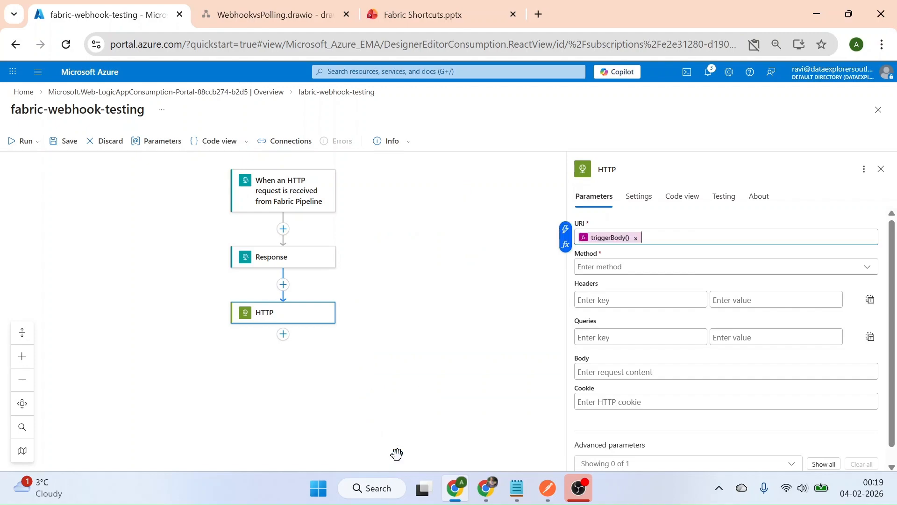
# - Set the HTTP action's method to POST and add the header Content-Type with value application/json
pyautogui.click(868, 269)
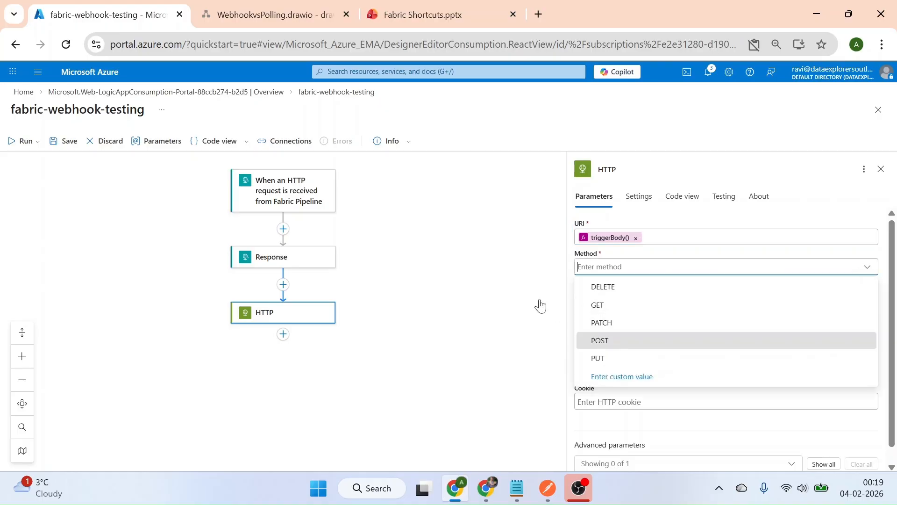
pyautogui.press('Return')
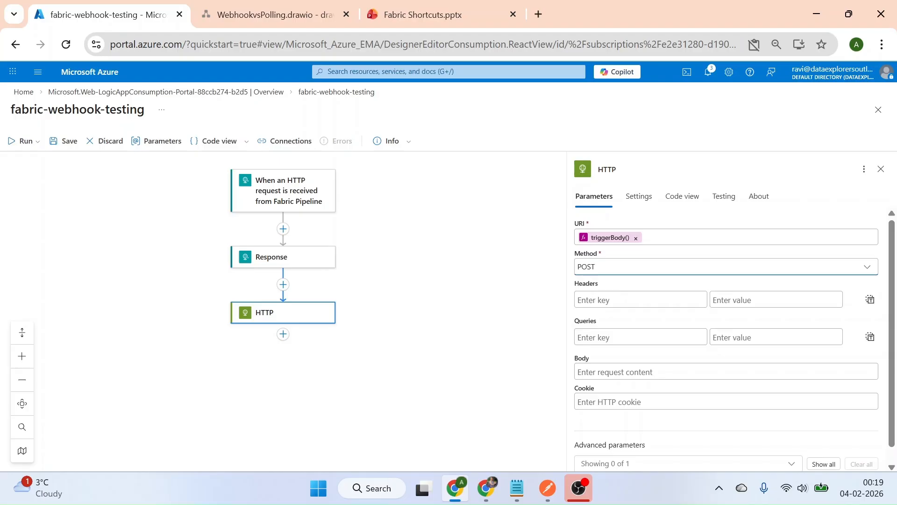
pyautogui.click(602, 300)
pyautogui.write('Content-')
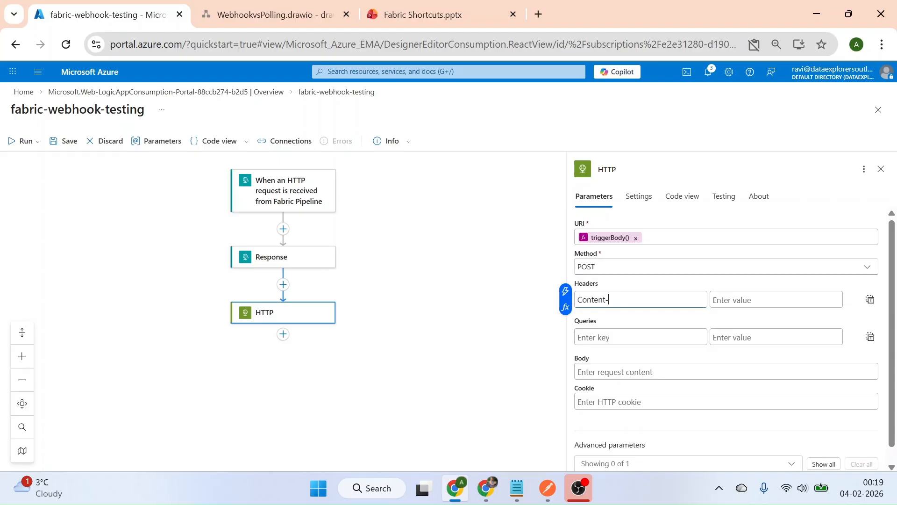
pyautogui.write('Type')
pyautogui.press('Tab')
pyautogui.write('a')
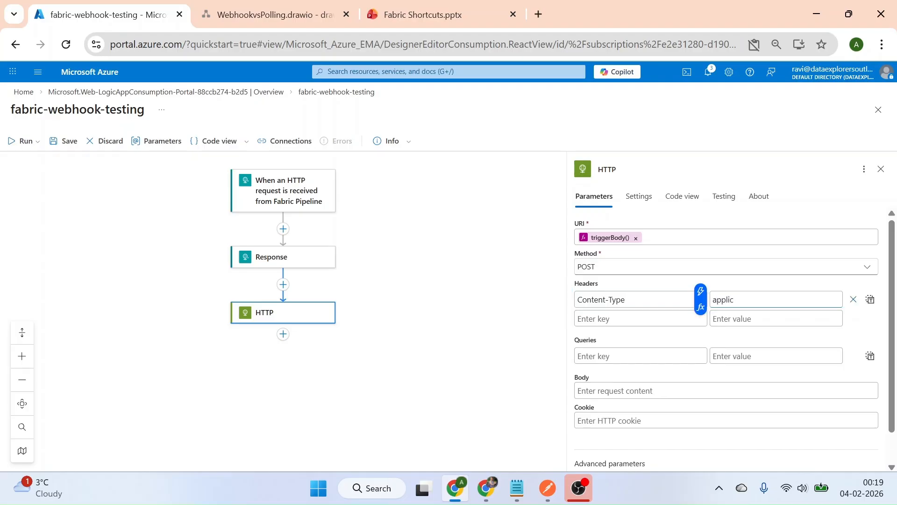
pyautogui.write('pplication/json')
# - Start the HTTP action's request body as a JSON object containing "eventName": "feedback.received"
pyautogui.click(580, 391)
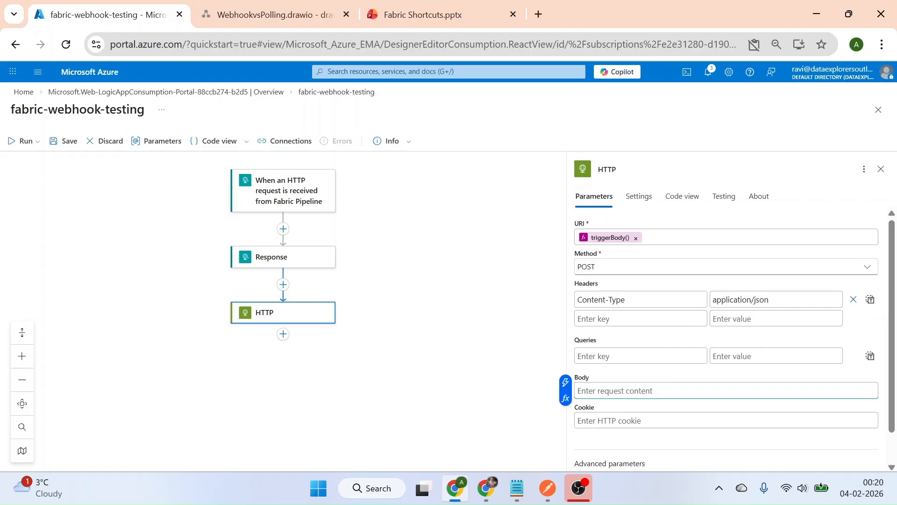
pyautogui.write('{')
pyautogui.press('Return')
pyautogui.press('Return')
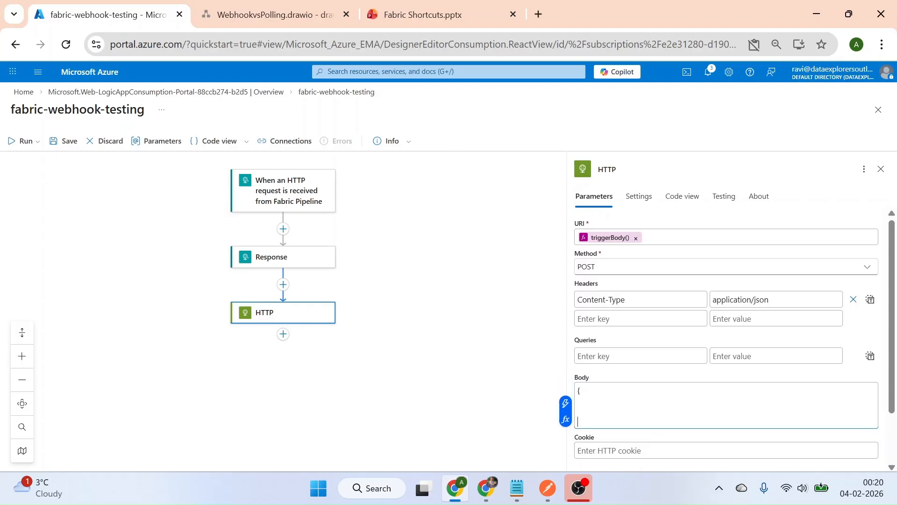
pyautogui.write('}')
pyautogui.press('Up')
pyautogui.press('Up')
pyautogui.press('Down')
pyautogui.write('"event')
pyautogui.write('Name":')
pyautogui.write('": "')
pyautogui.write('fe')
pyautogui.write('edback')
pyautogui.write('.receive')
pyautogui.write('d"')
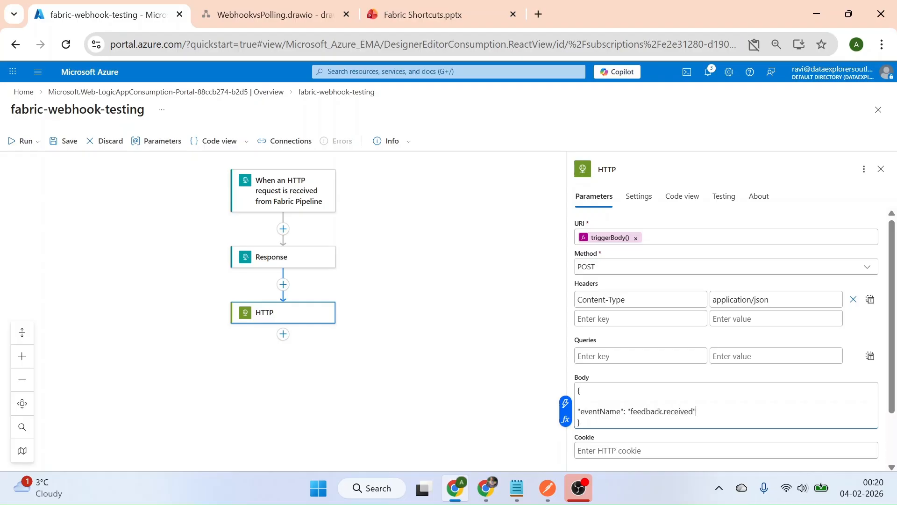
# - Add the line "eventData": "Property is Nice" to the JSON body and close the HTTP action's settings
pyautogui.press('Return')
pyautogui.write('"e')
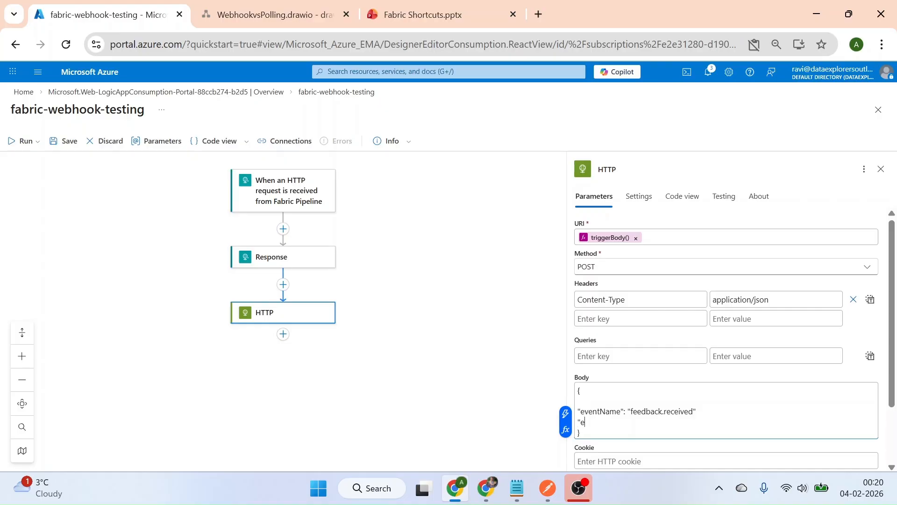
pyautogui.write('ventData": "Property is Nice"')
pyautogui.scroll(-2, 893, 293)
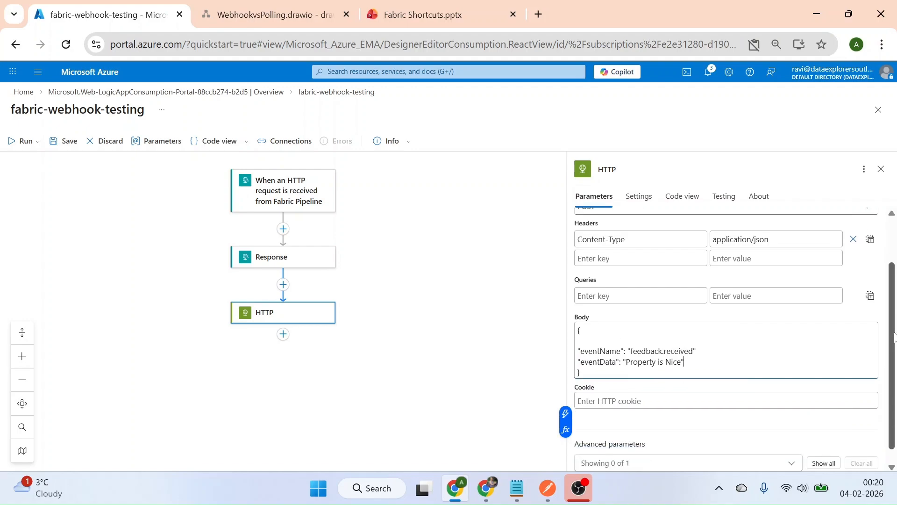
pyautogui.scroll(2, 892, 293)
pyautogui.click(881, 169)
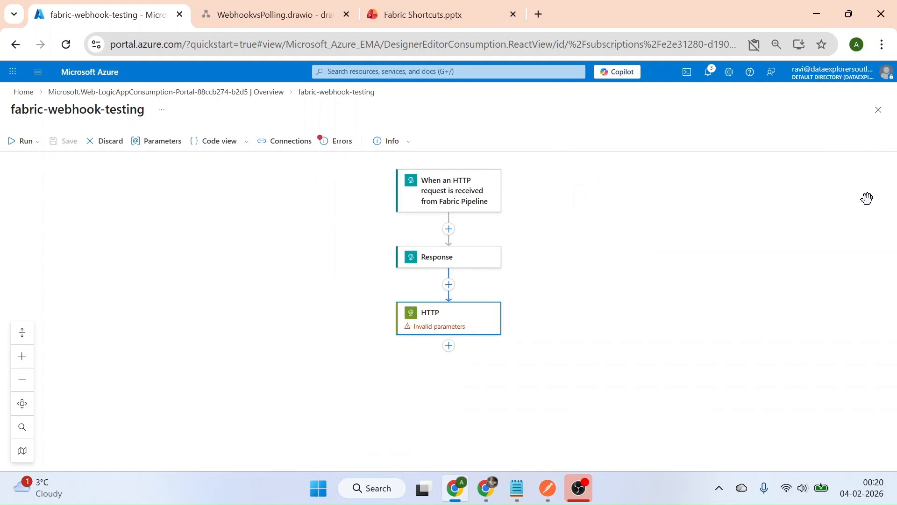
# - Reopen the HTTP action and correct its JSON body: remove the blank line and add a comma after "feedback.received"
pyautogui.click(458, 314)
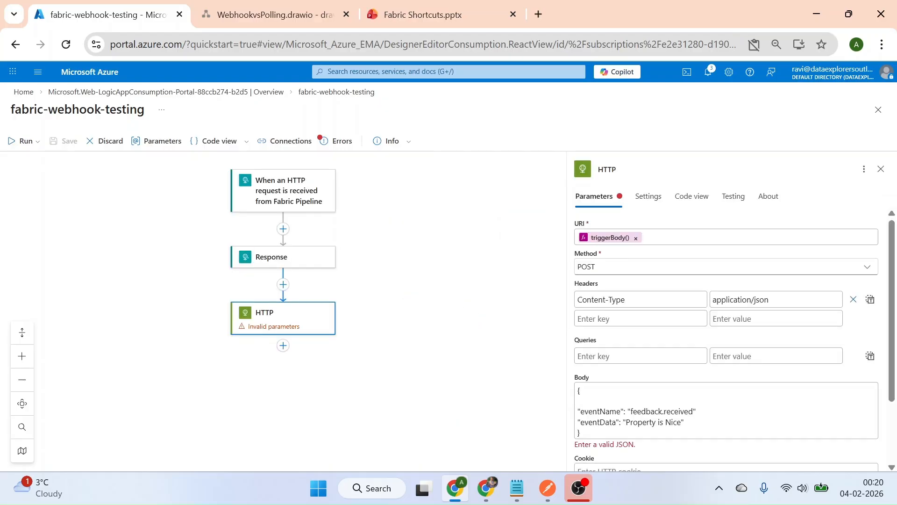
pyautogui.scroll(-2, 669, 279)
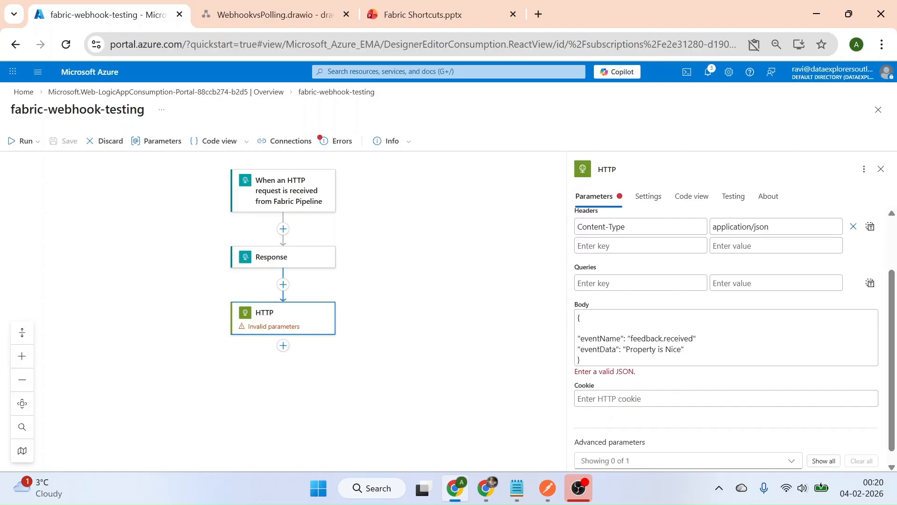
pyautogui.scroll(2, 669, 279)
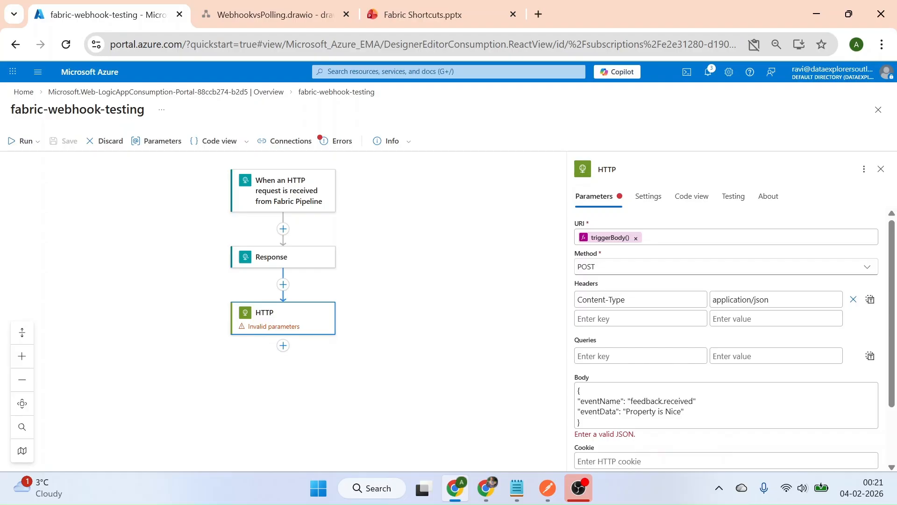
pyautogui.click(705, 401)
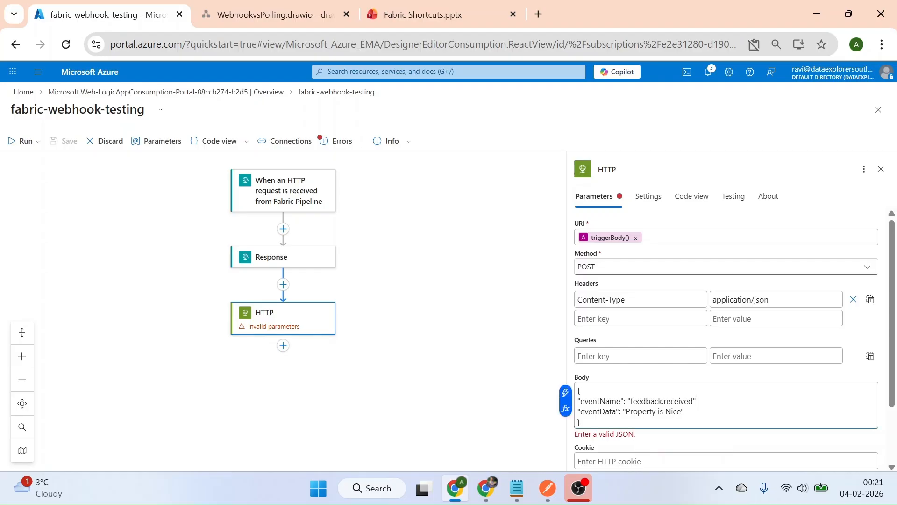
pyautogui.write(',')
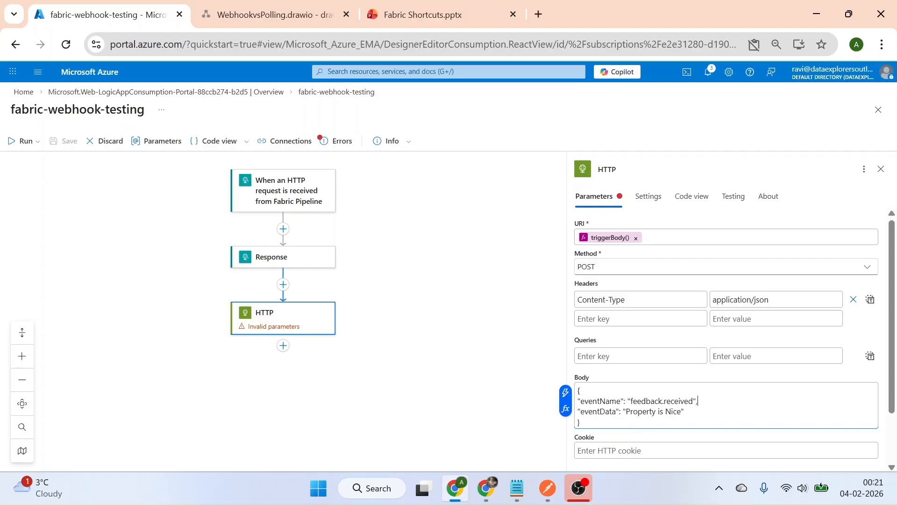
pyautogui.click(446, 356)
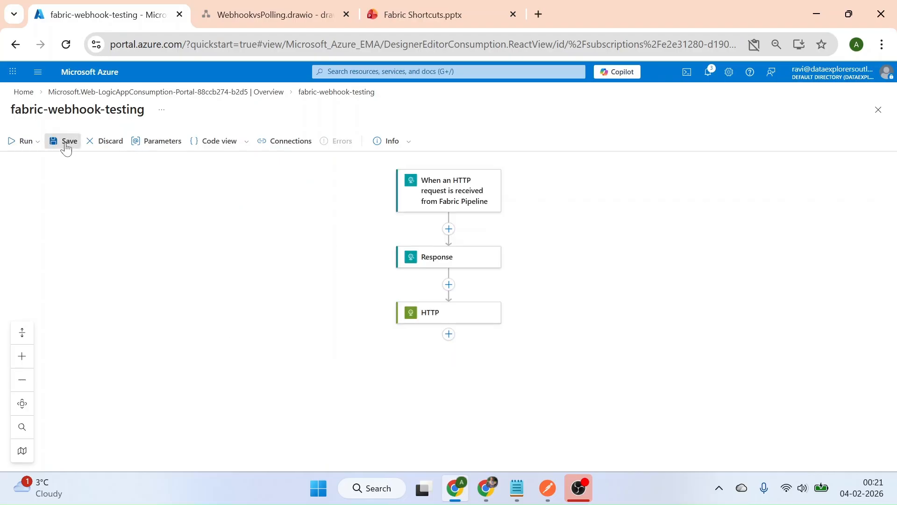
# - Save the logic app workflow and return to the fabric-webhook-testing overview with its run history
pyautogui.click(66, 148)
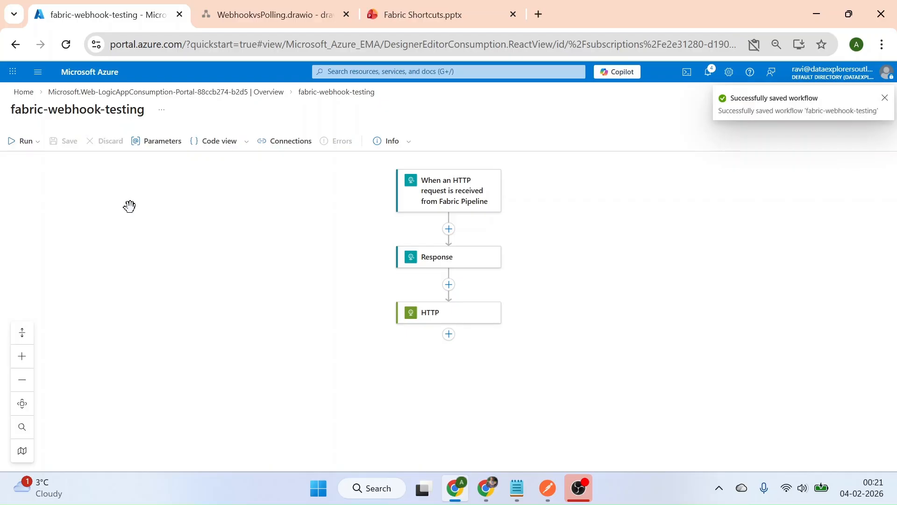
pyautogui.click(886, 98)
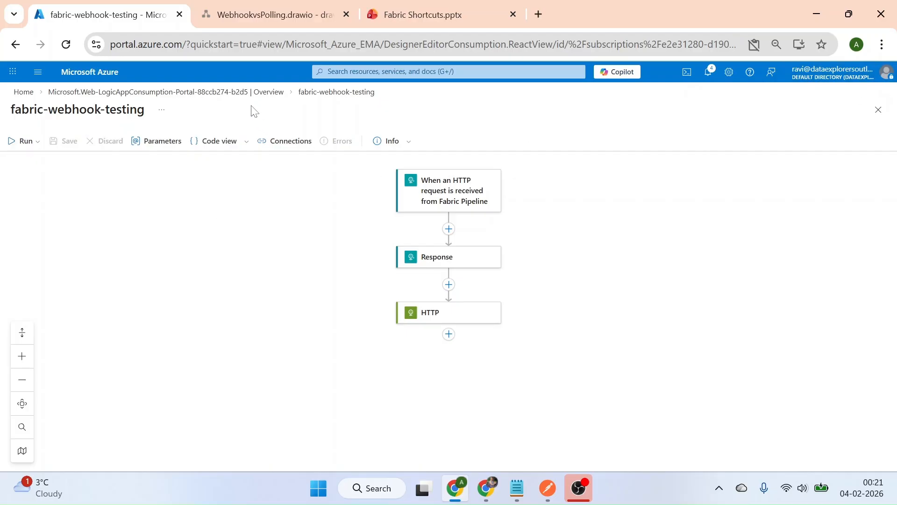
pyautogui.click(238, 98)
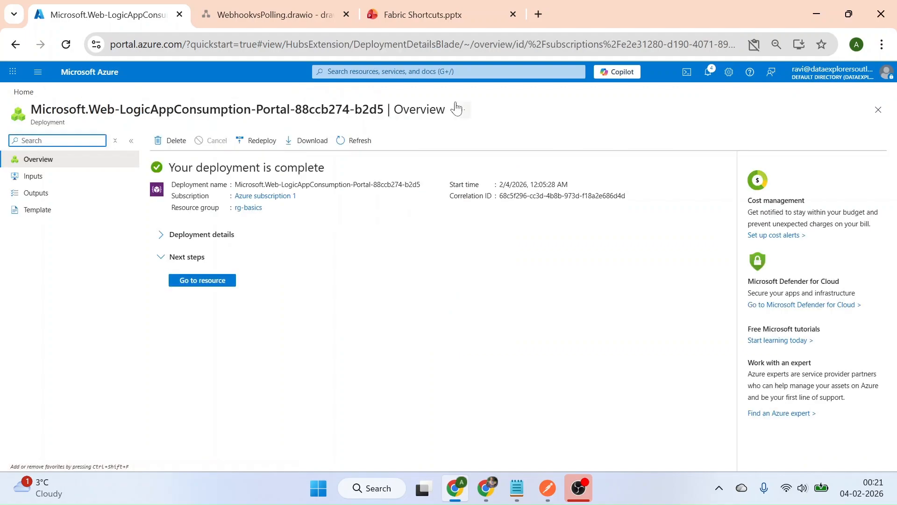
pyautogui.click(233, 283)
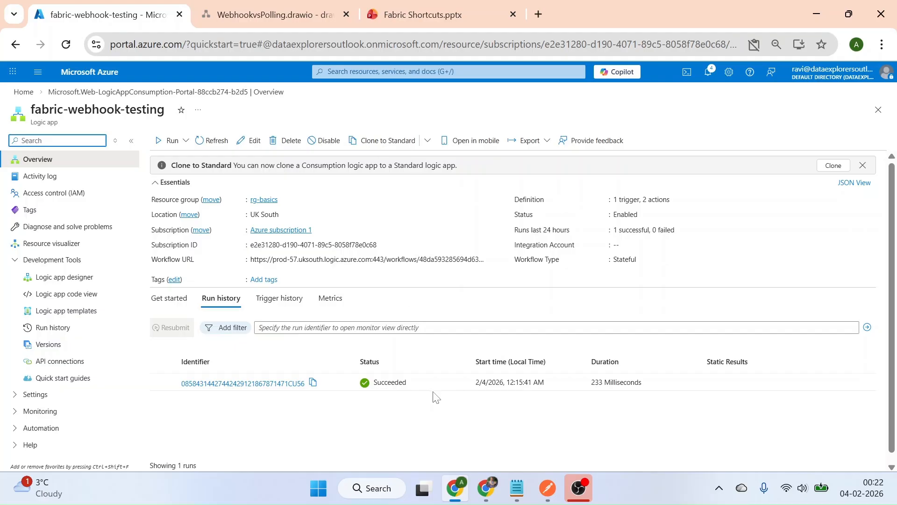
# - Switch to Fabric, run pipeline_webhook_test again and view the WebHook1 activity's input
pyautogui.click(486, 488)
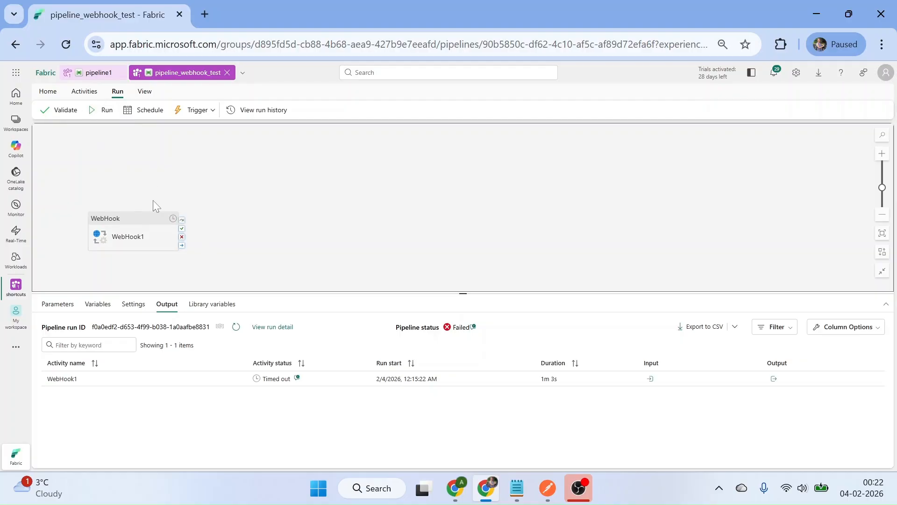
pyautogui.click(107, 112)
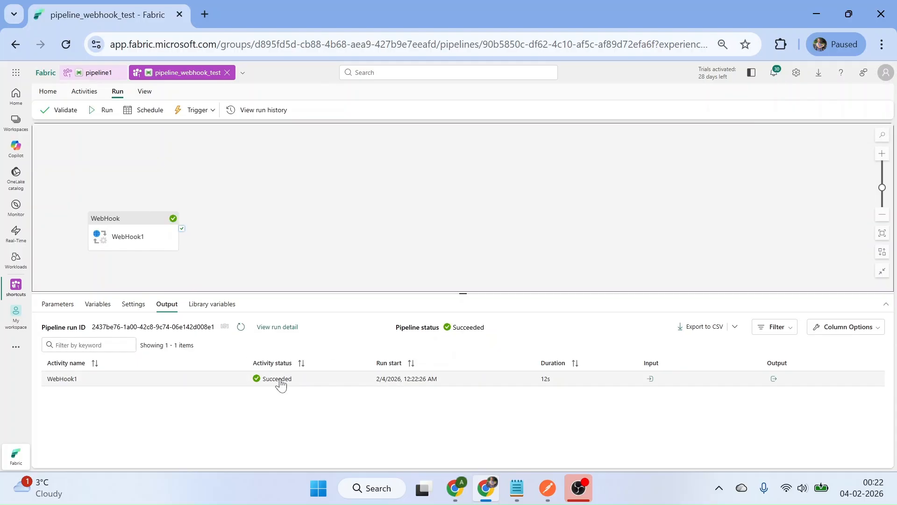
pyautogui.click(651, 380)
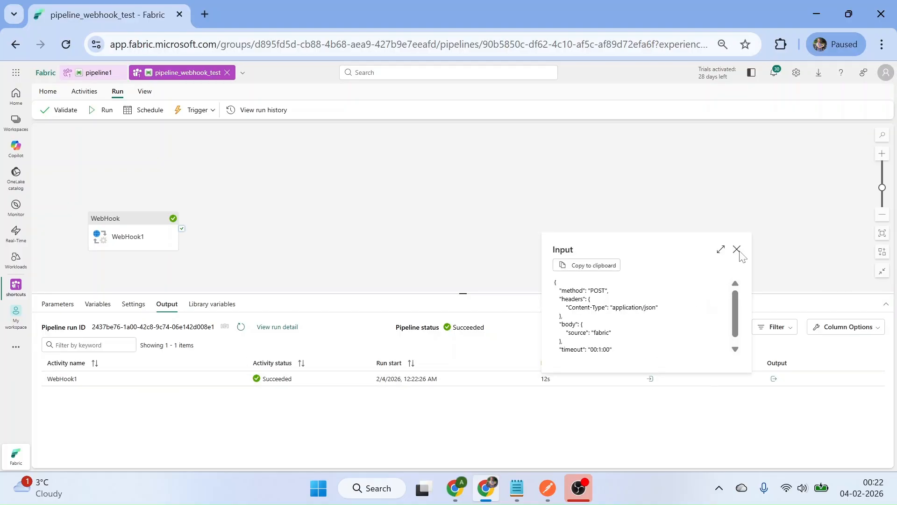
# - Close the WebHook1 input details and examine the eventName and eventData values in the activity's output
pyautogui.tripleClick(584, 349)
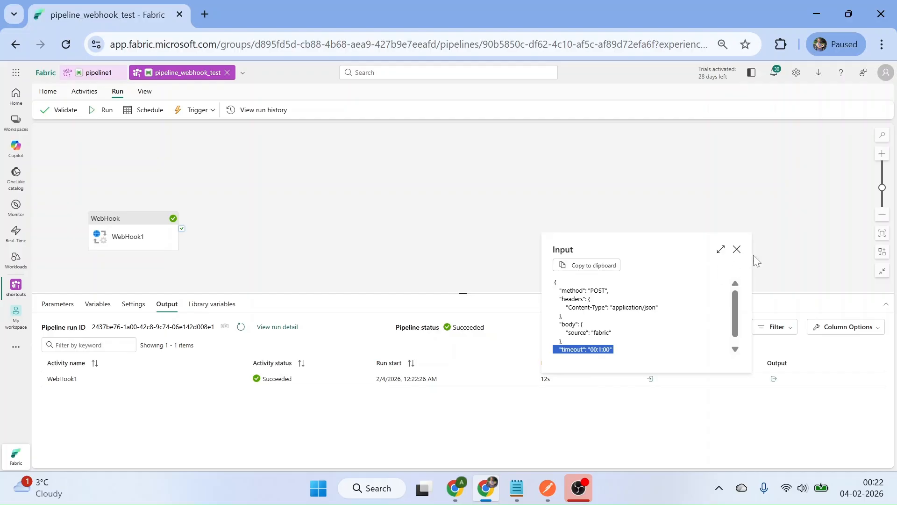
pyautogui.click(738, 253)
pyautogui.click(773, 379)
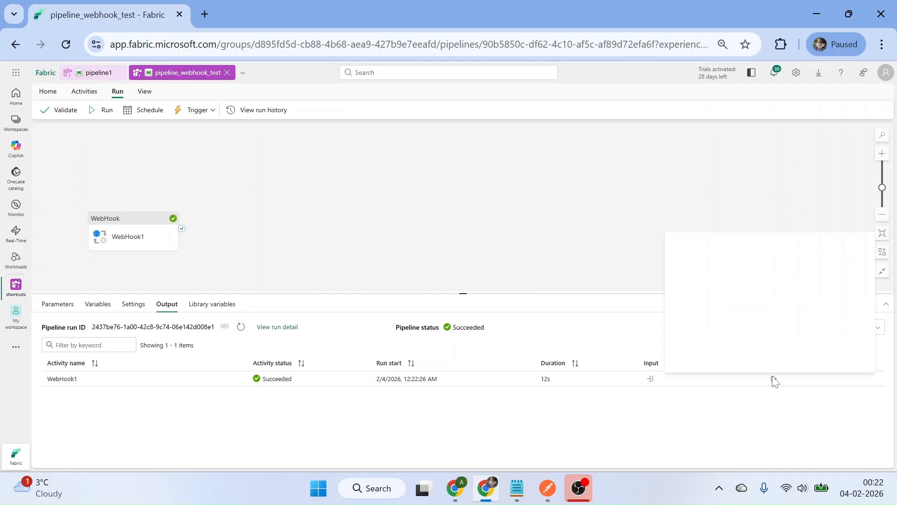
pyautogui.doubleClick(706, 299)
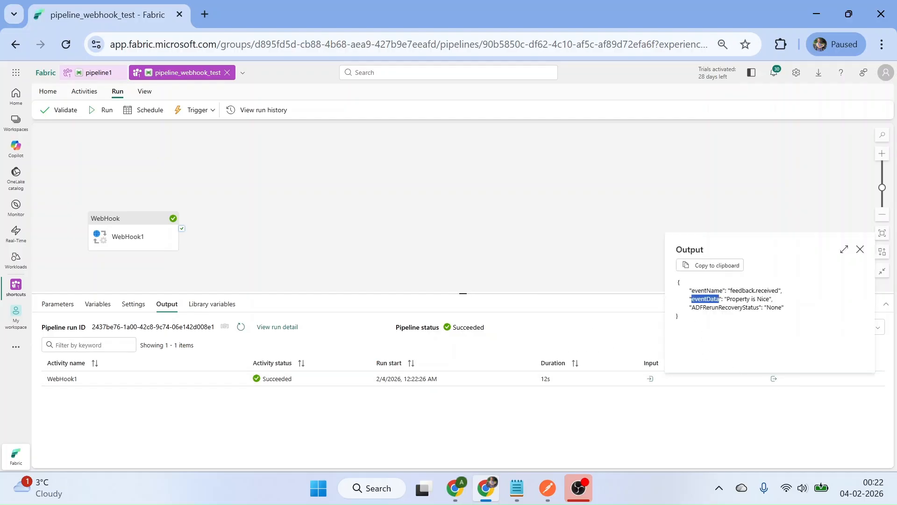
pyautogui.tripleClick(706, 299)
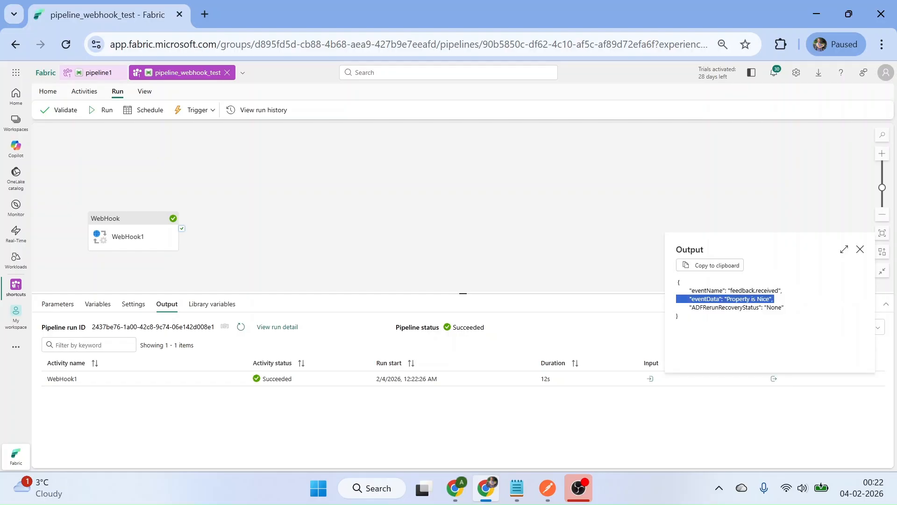
pyautogui.tripleClick(691, 290)
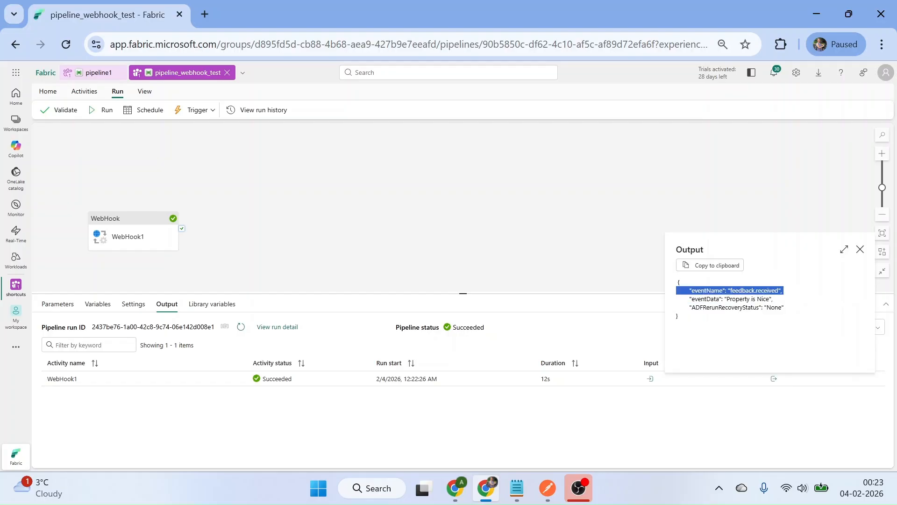
pyautogui.click(483, 228)
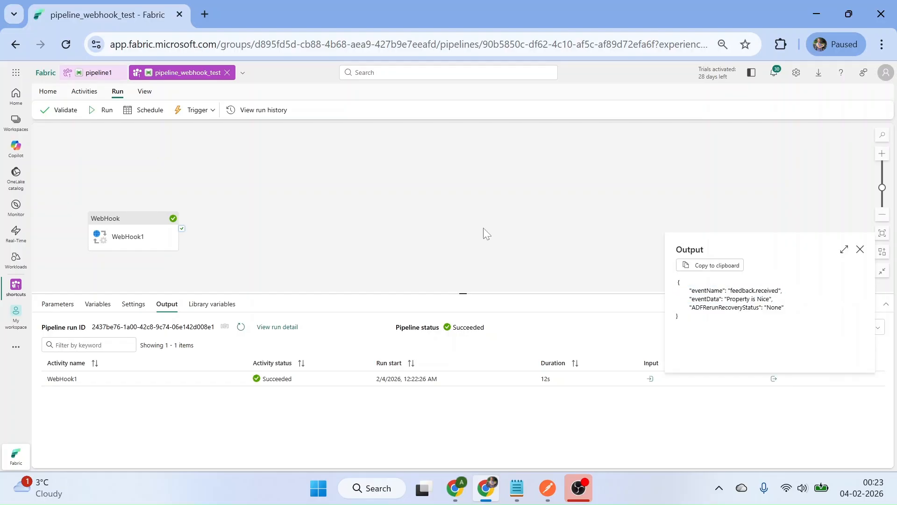
# - Switch to the Azure portal, refresh fabric-webhook-testing's run history and inspect the HTTP action's inputs and outputs in the latest run
pyautogui.click(454, 493)
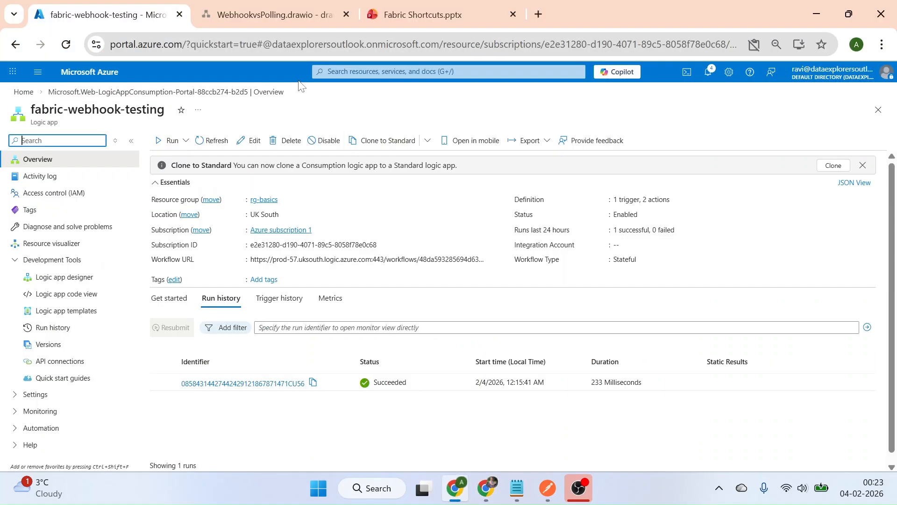
pyautogui.click(211, 141)
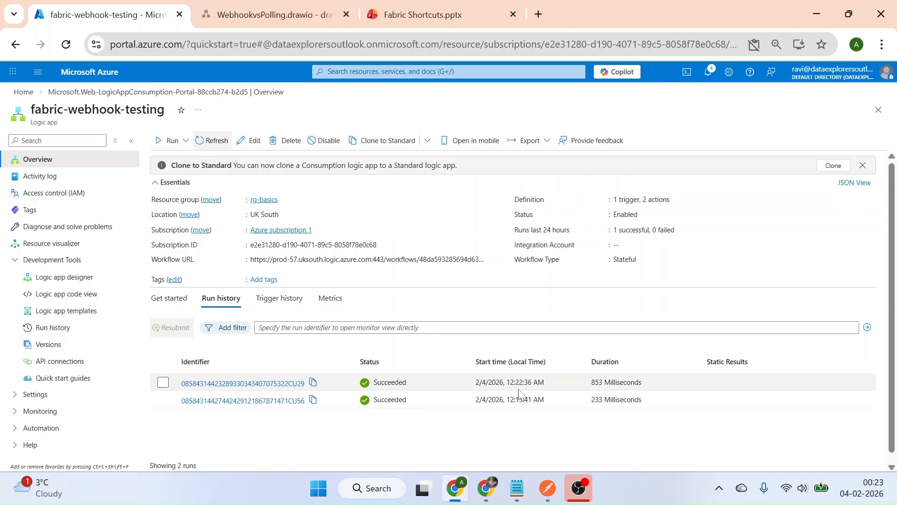
pyautogui.click(270, 383)
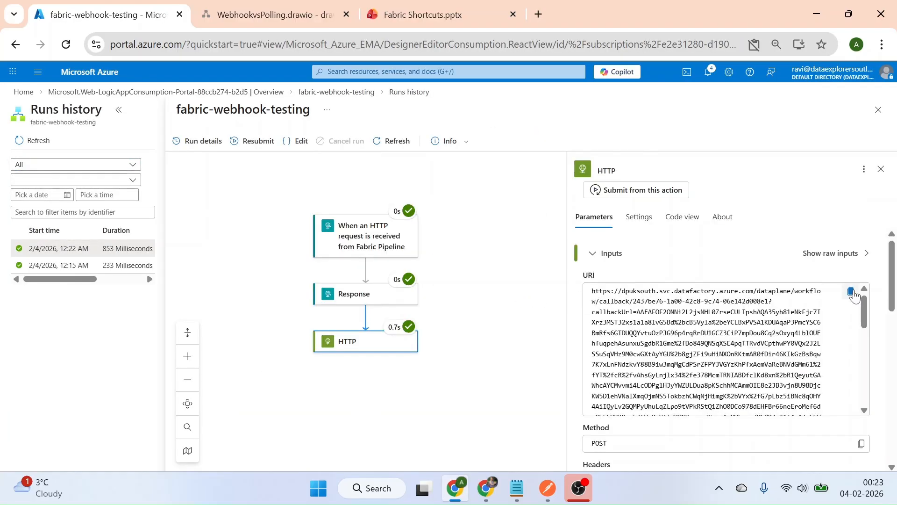
pyautogui.moveTo(893, 260); pyautogui.dragTo(894, 375)
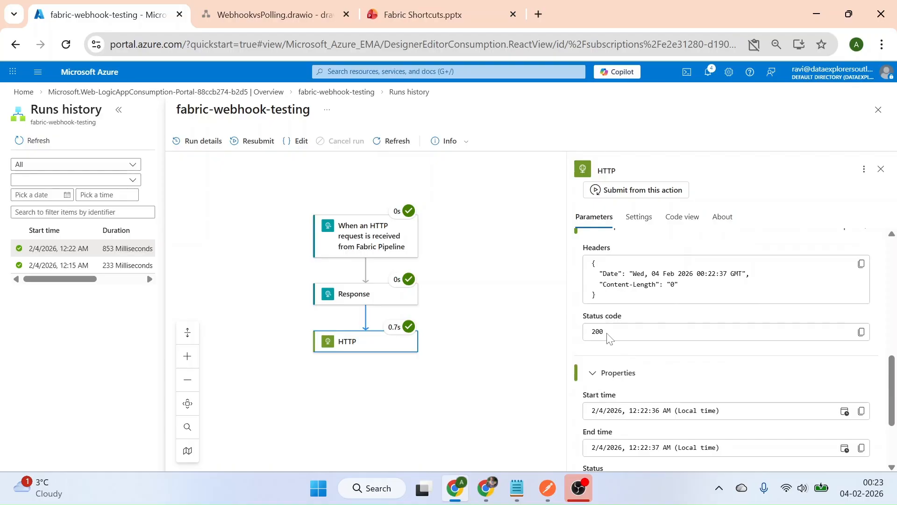